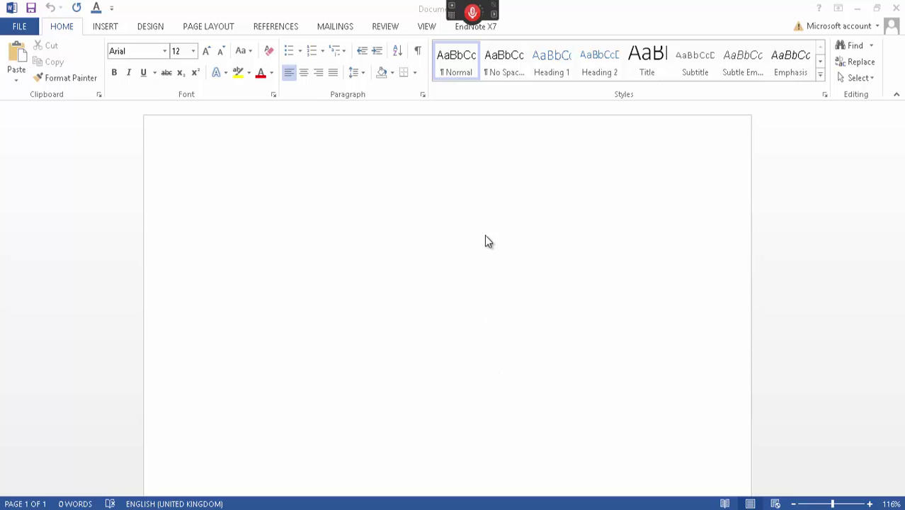
- Open the command settings in the Dragon speech recognition options
mouse_move(467, 8)
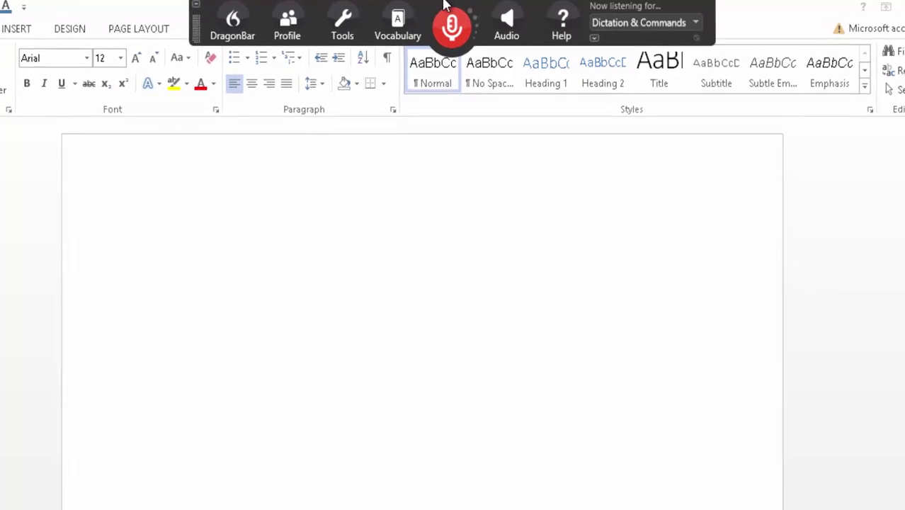
click(340, 19)
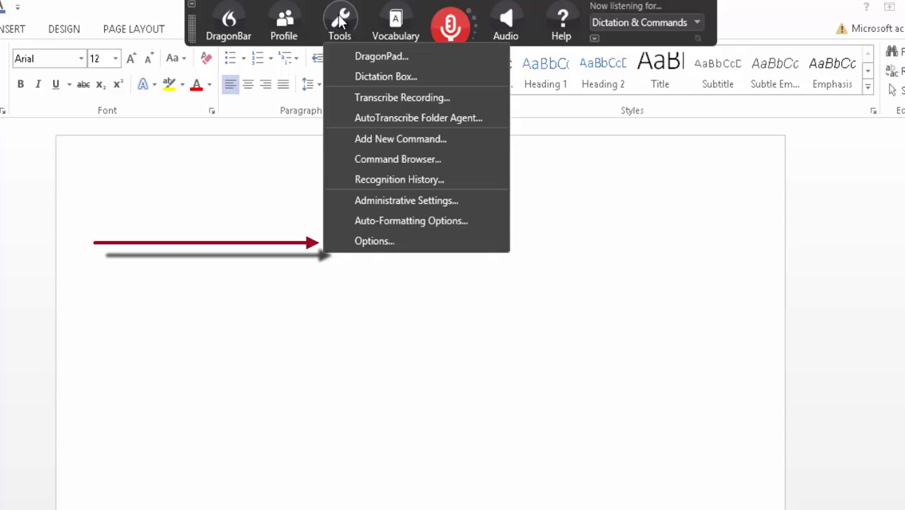
click(366, 241)
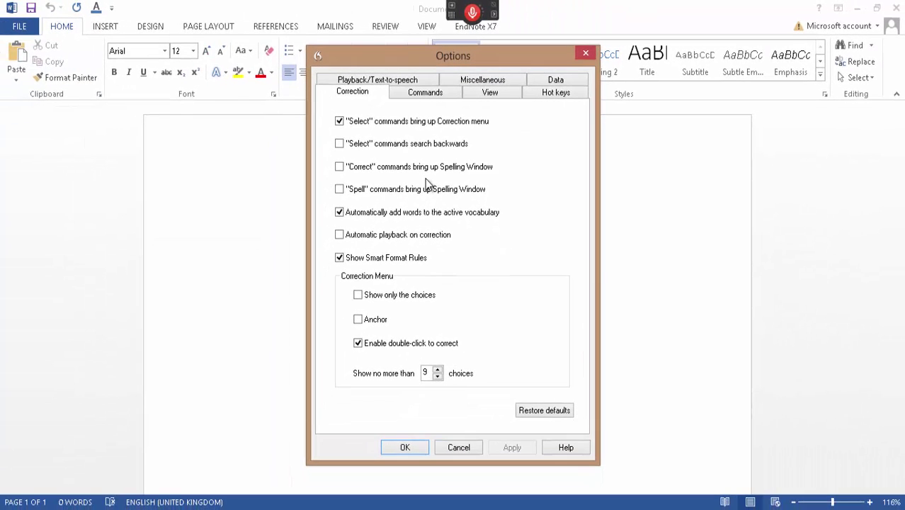
click(426, 99)
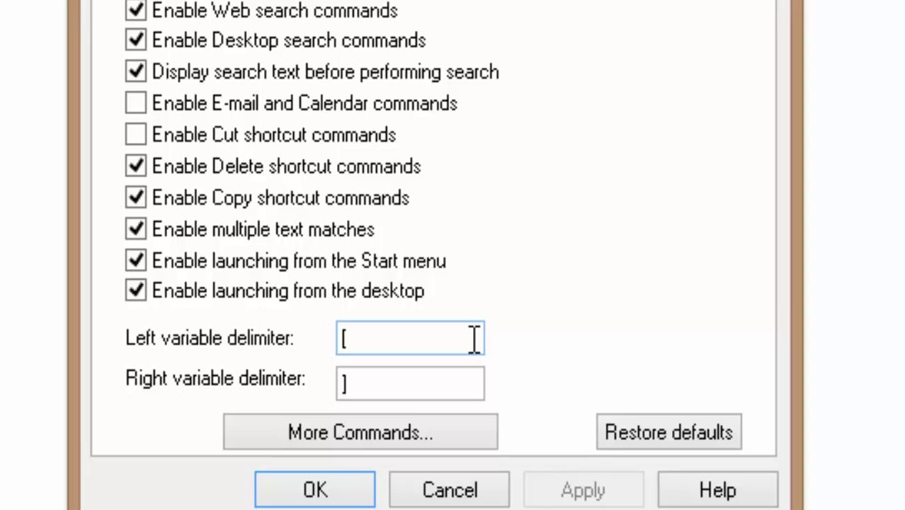
- Set the left variable delimiter to [ and the right variable delimiter to ], apply the settings and close the options
click(432, 347)
click(389, 381)
click(389, 337)
click(382, 386)
click(381, 339)
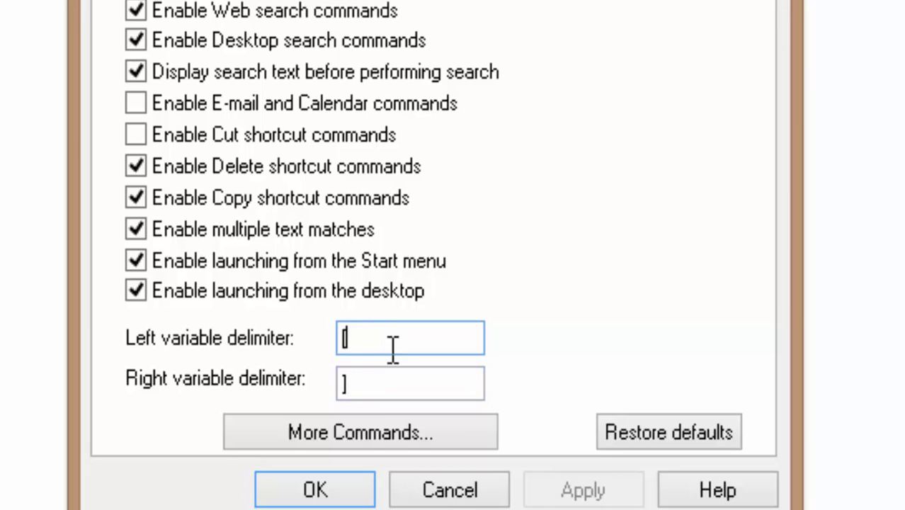
click(396, 375)
click(409, 331)
click(374, 383)
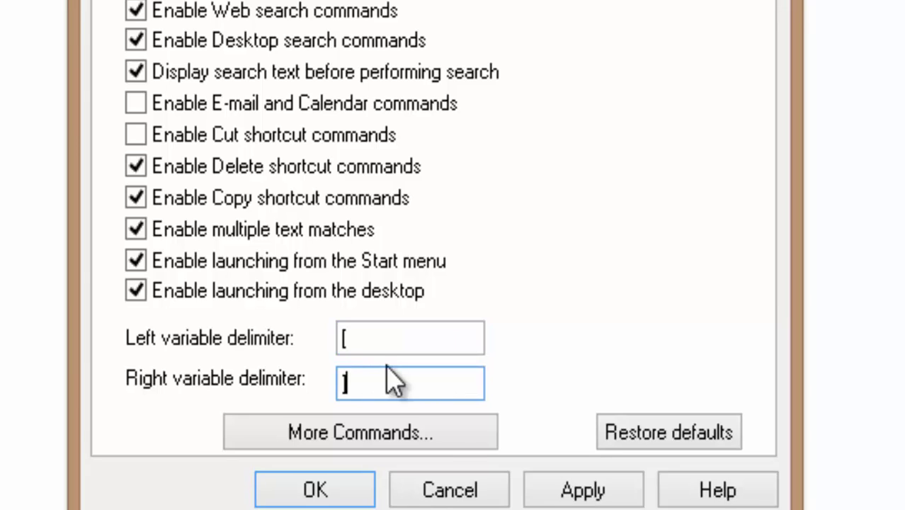
click(552, 492)
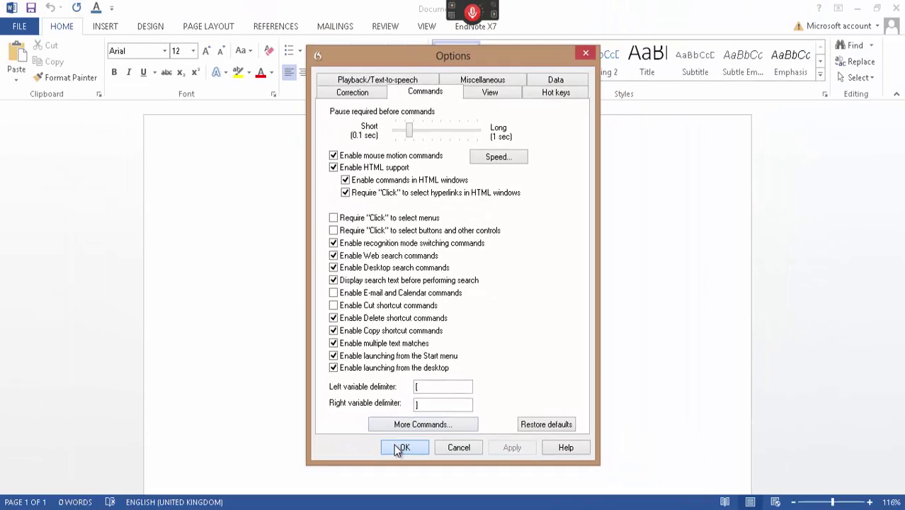
click(401, 447)
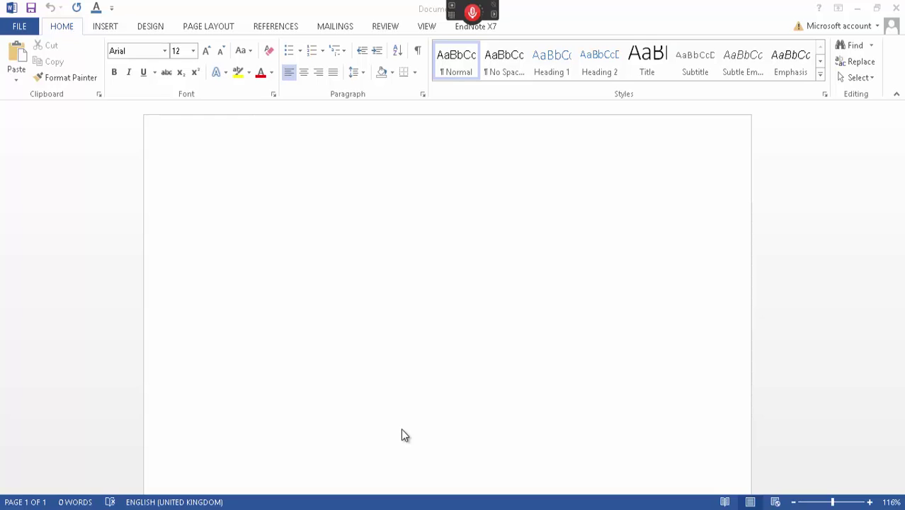
- Create a Word document from the Essential resume template and turn on the dictation microphone
click(24, 32)
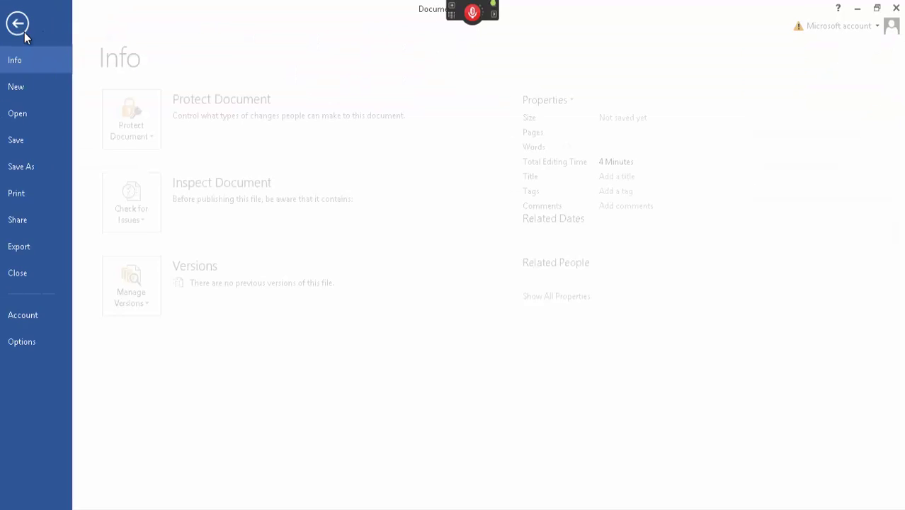
click(21, 90)
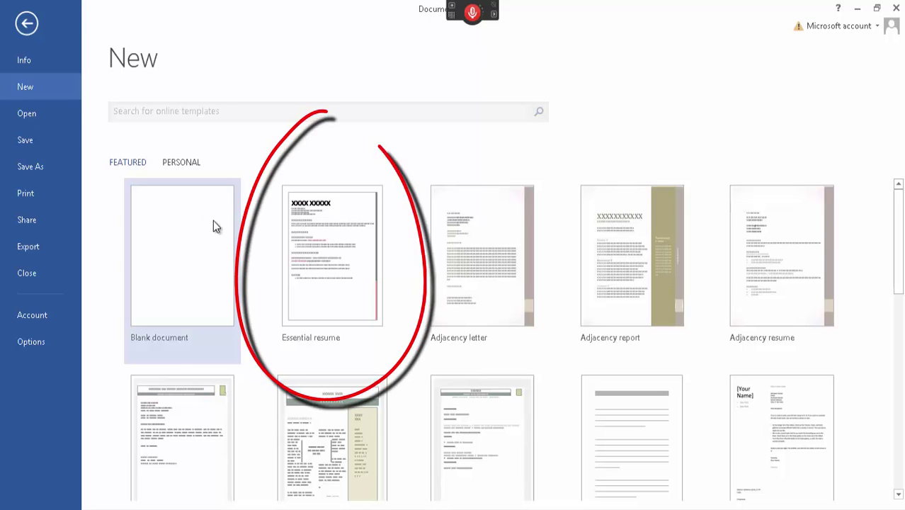
double_click(307, 264)
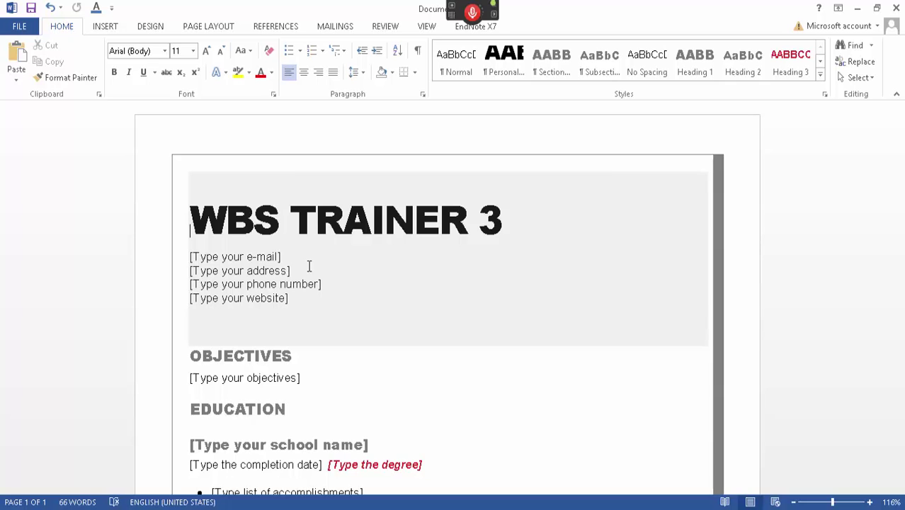
click(470, 27)
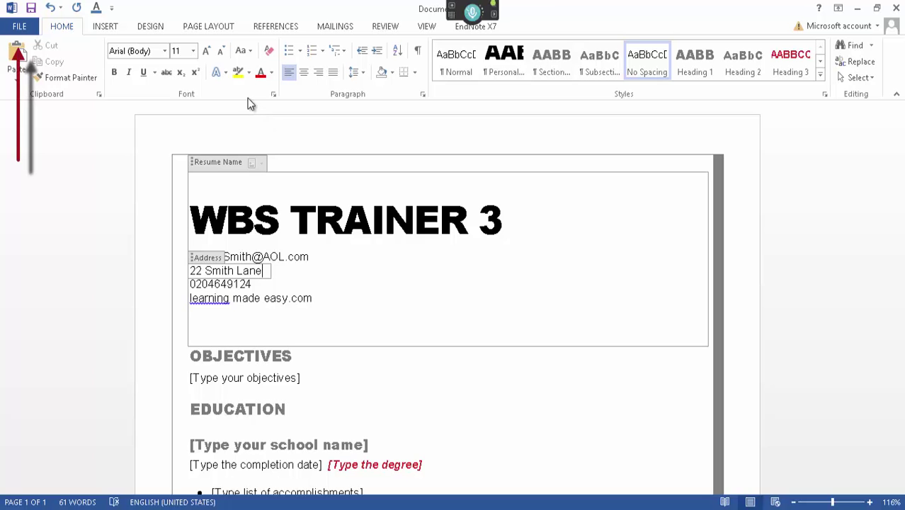
- Create a document from a letter template with sender company name and address fields, and select its entire content
click(20, 26)
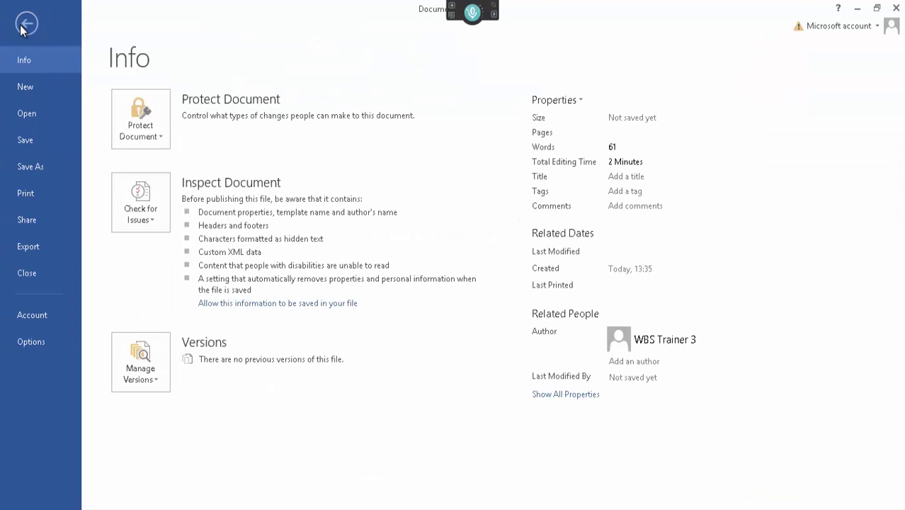
click(32, 90)
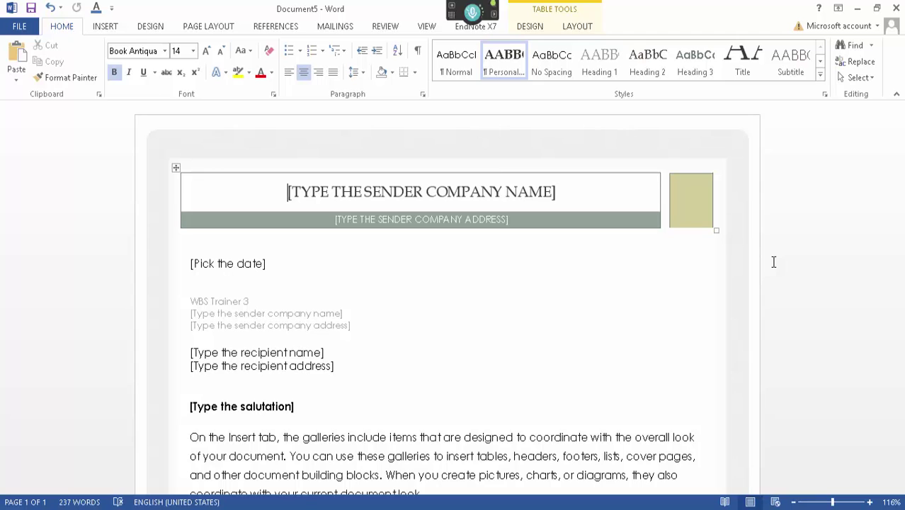
key(ctrl+a)
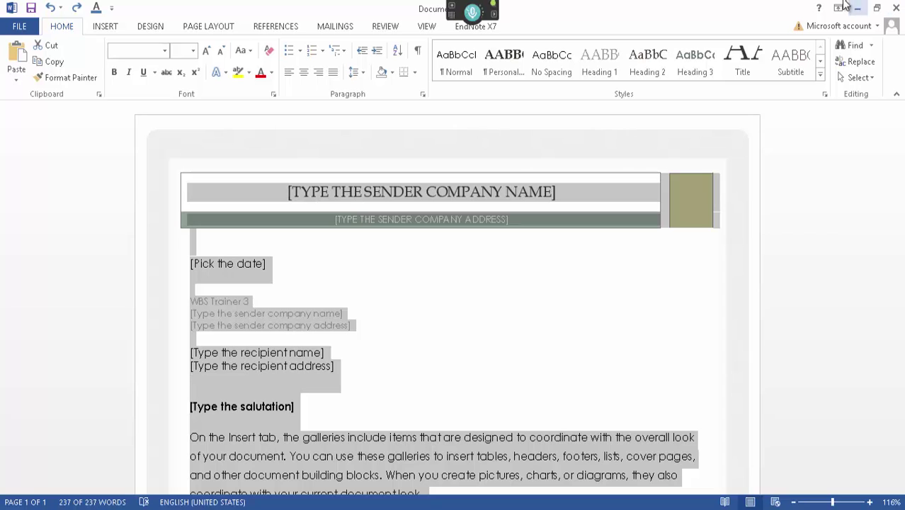
- Start a new custom Dragon command and paste the copied letter template into its content
mouse_move(468, 6)
click(381, 21)
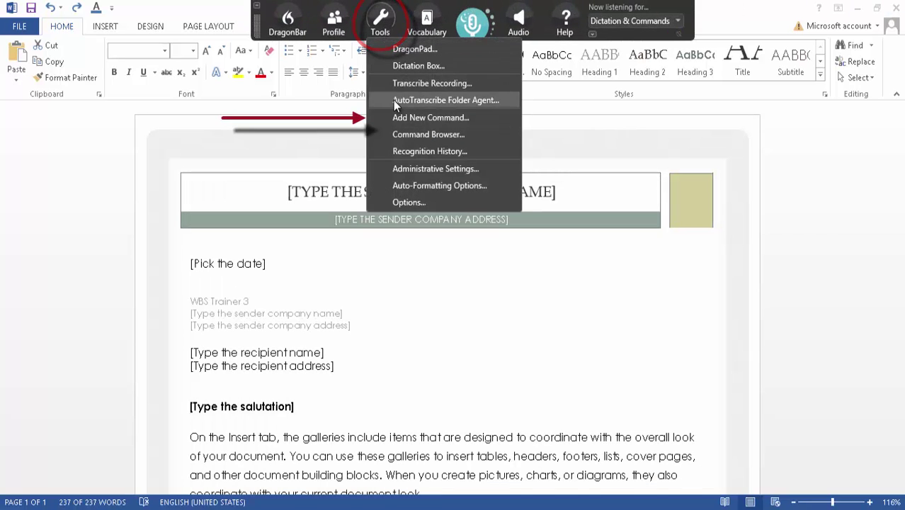
click(397, 119)
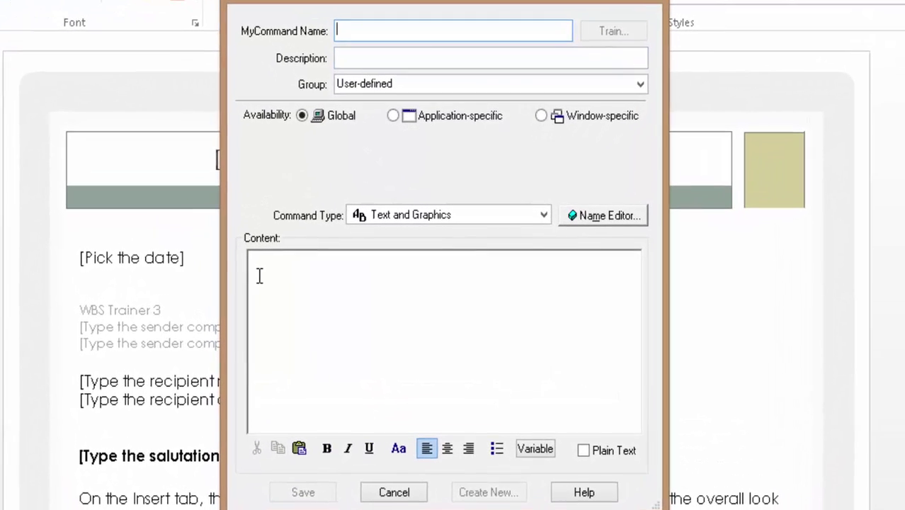
click(291, 267)
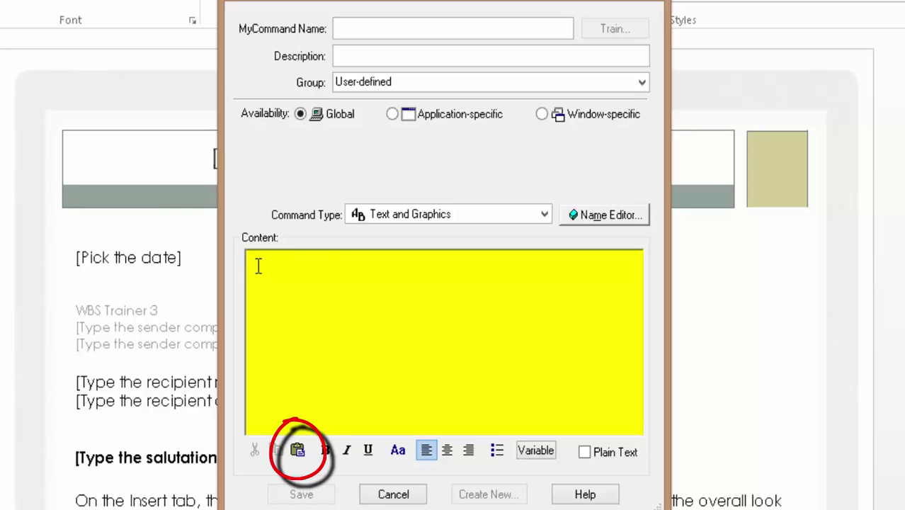
text(WBS Trainer 3 [Type the sender title] [Type the sender company name])
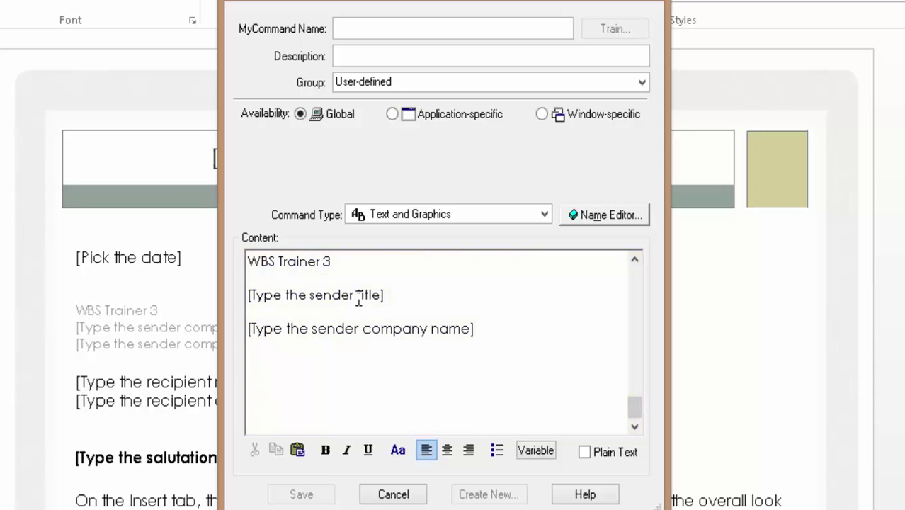
key(ctrl+v)
scroll(493, 341, up, 5)
scroll(494, 339, up, 5)
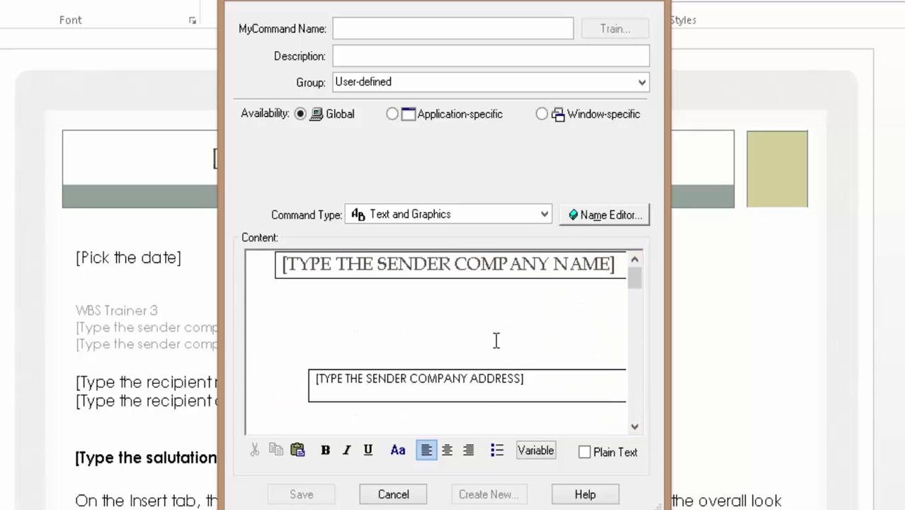
scroll(496, 341, down, 10)
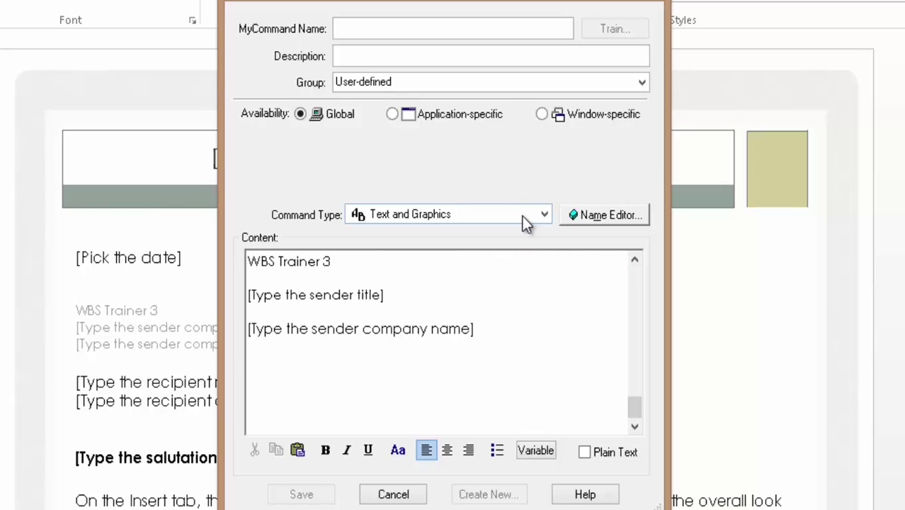
- Use Text and Graphics as the command type and make the command available globally
click(545, 215)
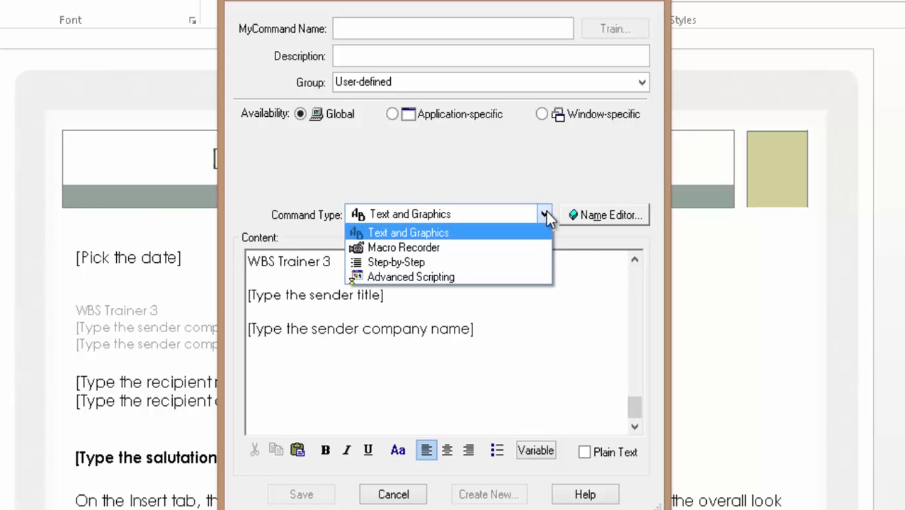
click(546, 215)
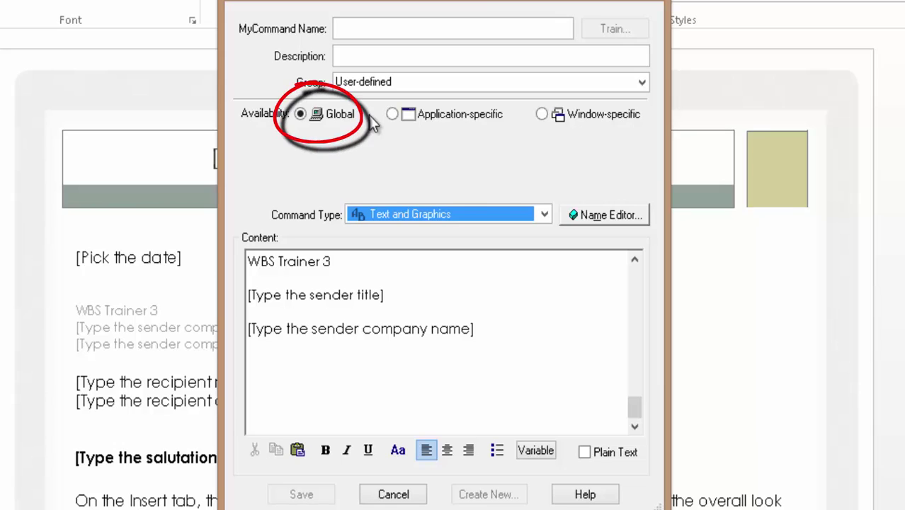
click(338, 112)
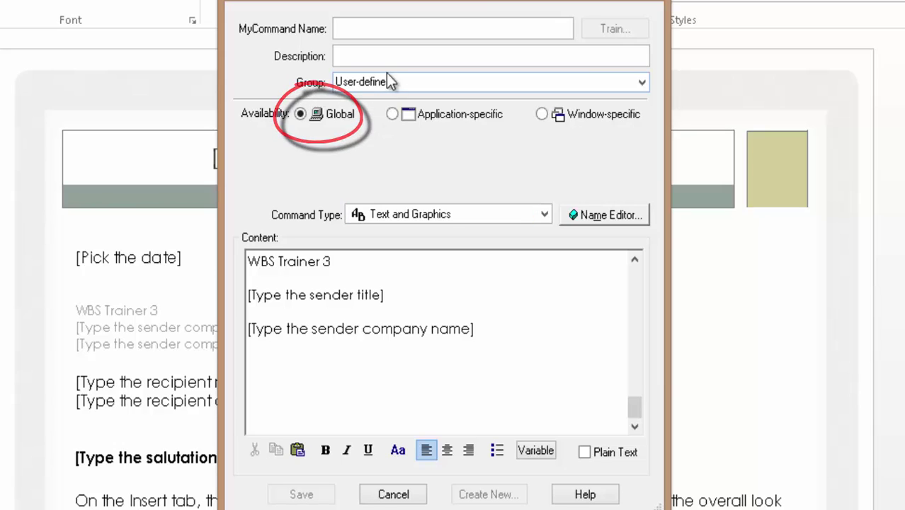
- Describe the command as TEMPLATE FOR A LETTER and name it OPEN LETTER
click(366, 56)
text(TE)
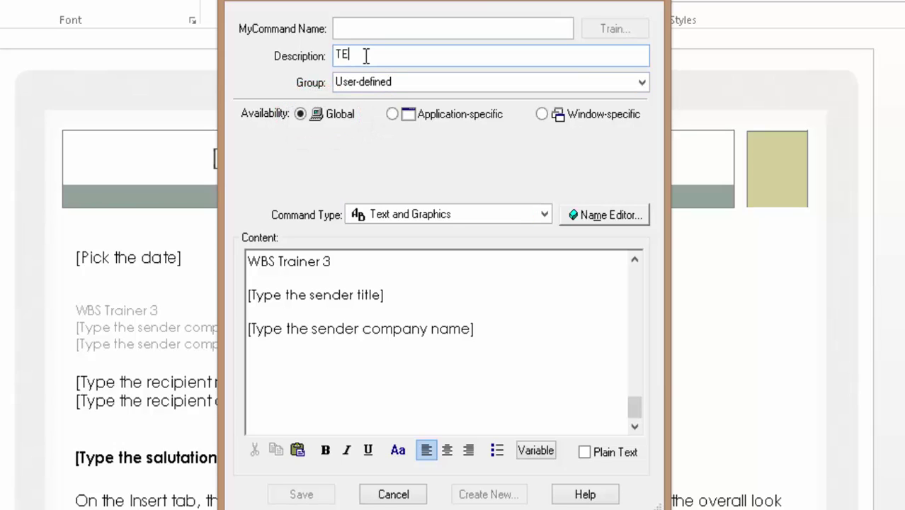
text(MPLATE FOR A LETTER)
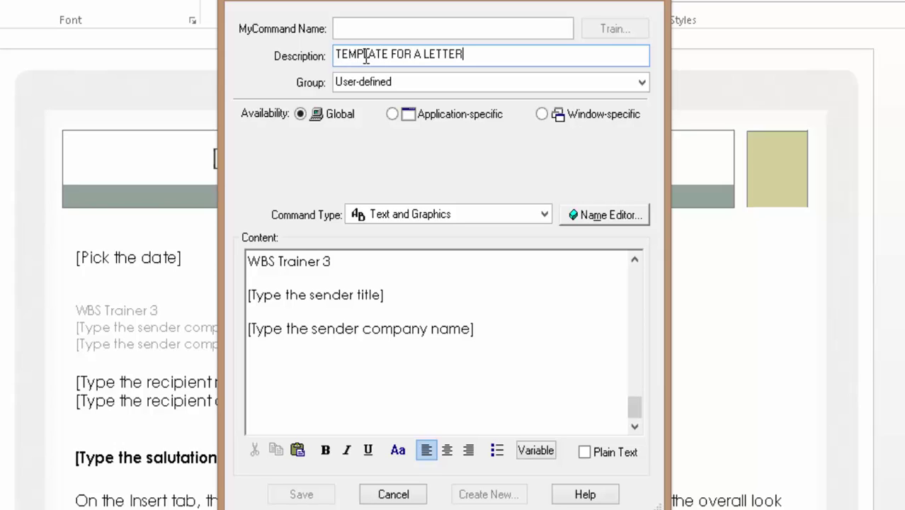
key(Tab)
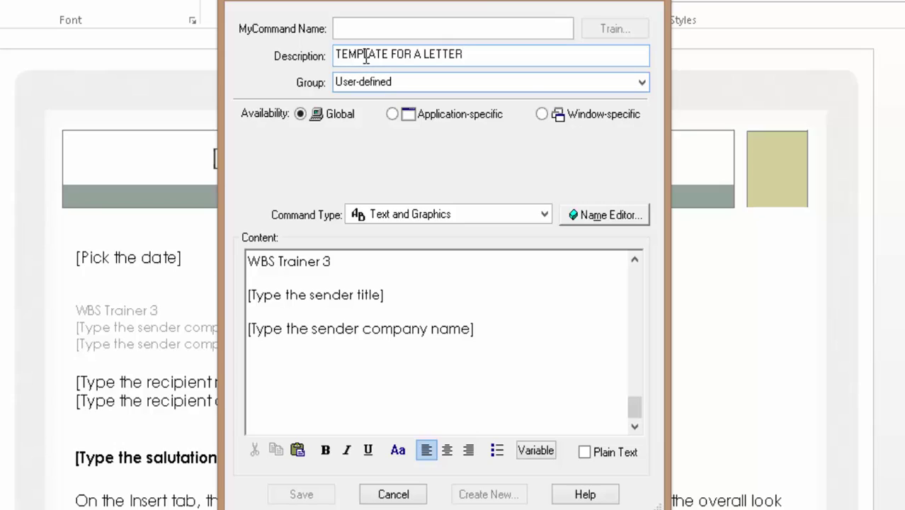
click(344, 33)
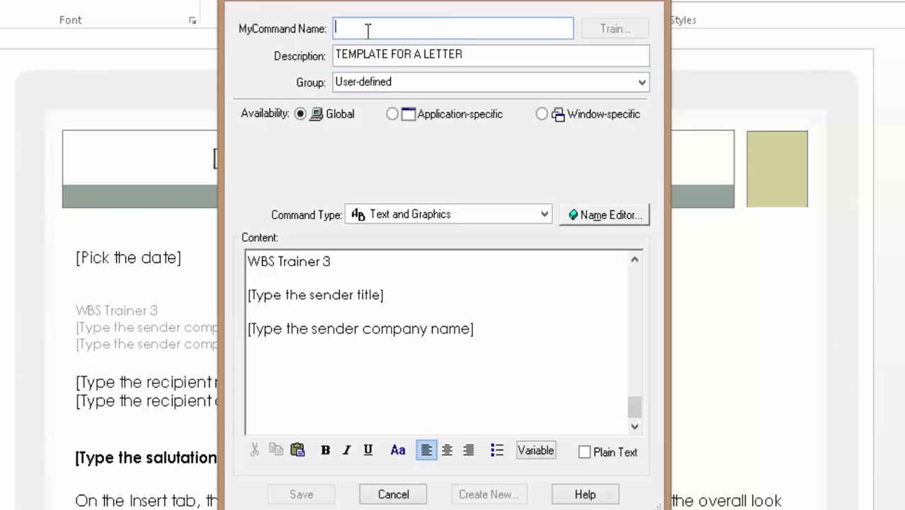
text(OPEN LETTER)
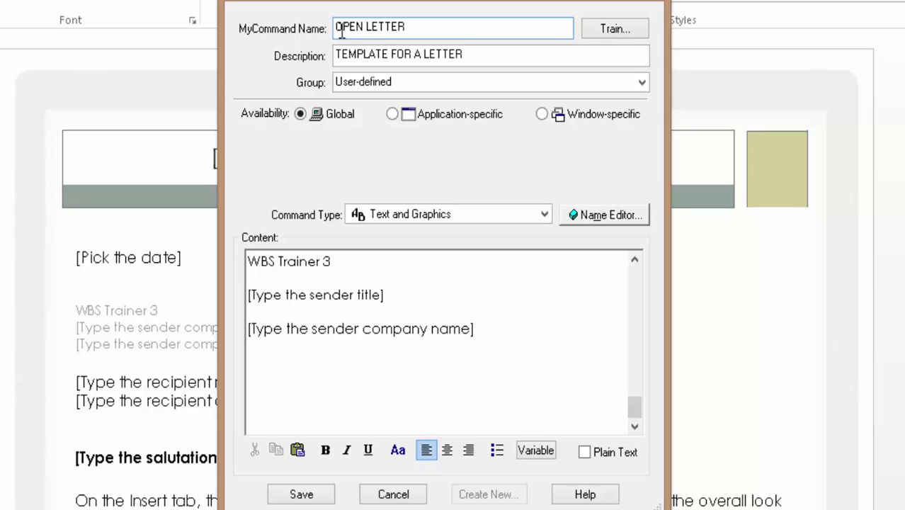
- Train the spoken command OPEN LETTER by recording its pronunciation, and finish the training
click(610, 33)
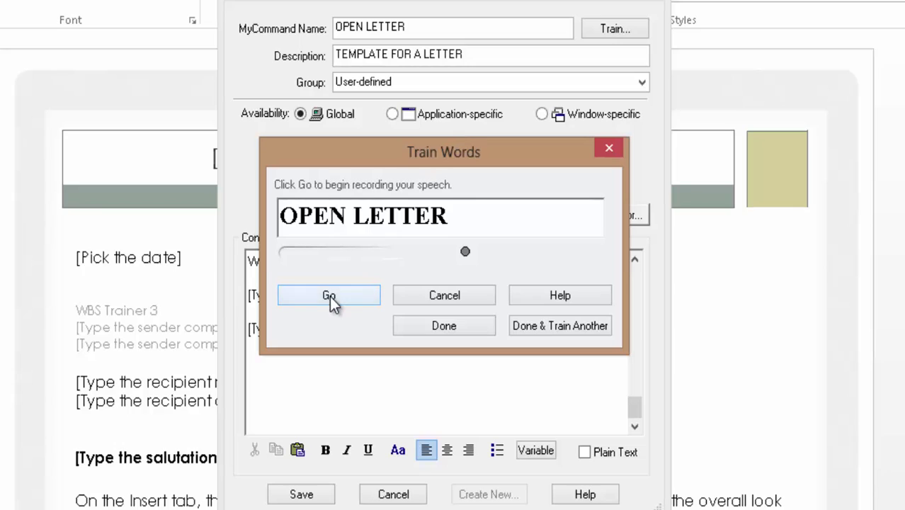
click(332, 298)
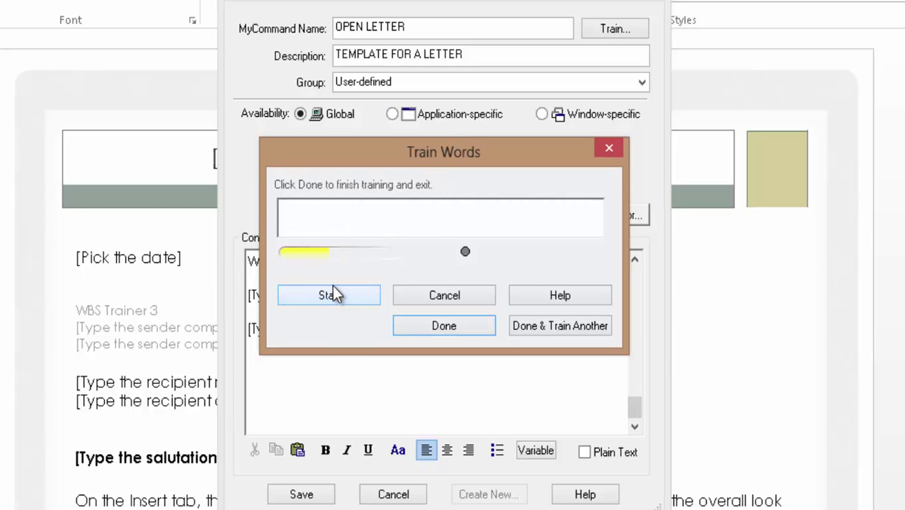
click(445, 325)
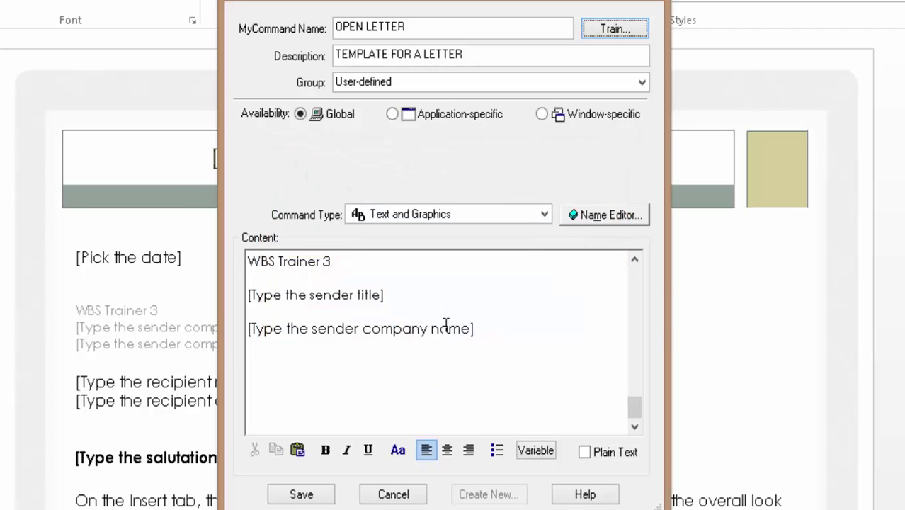
- Insert a default value variable after the last sender company name placeholder, with Plain Text left unticked
click(506, 337)
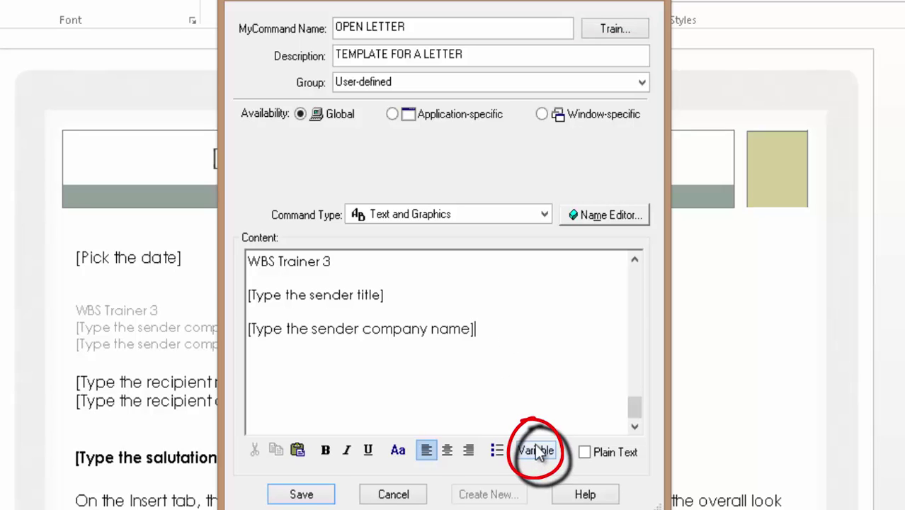
click(585, 450)
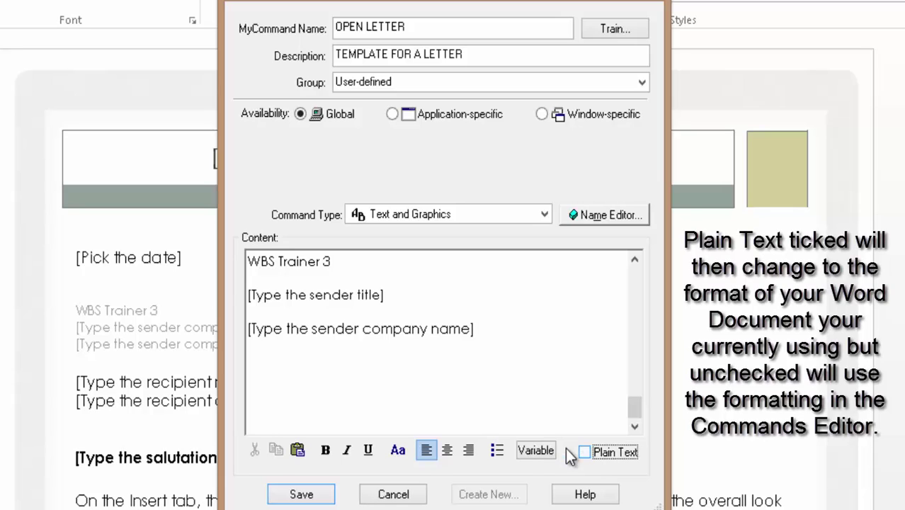
click(535, 452)
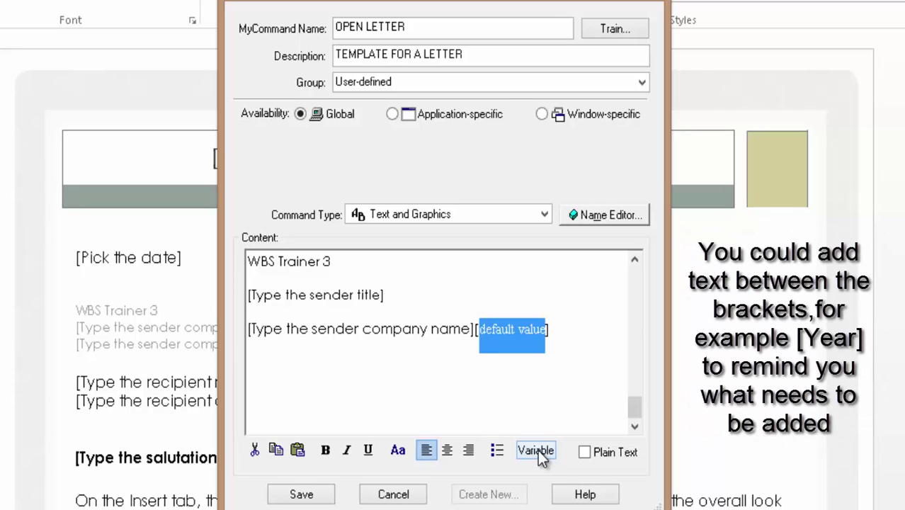
- Add a line reading MY AGE followed by a default value variable at the end of the letter template, and save the command
click(598, 377)
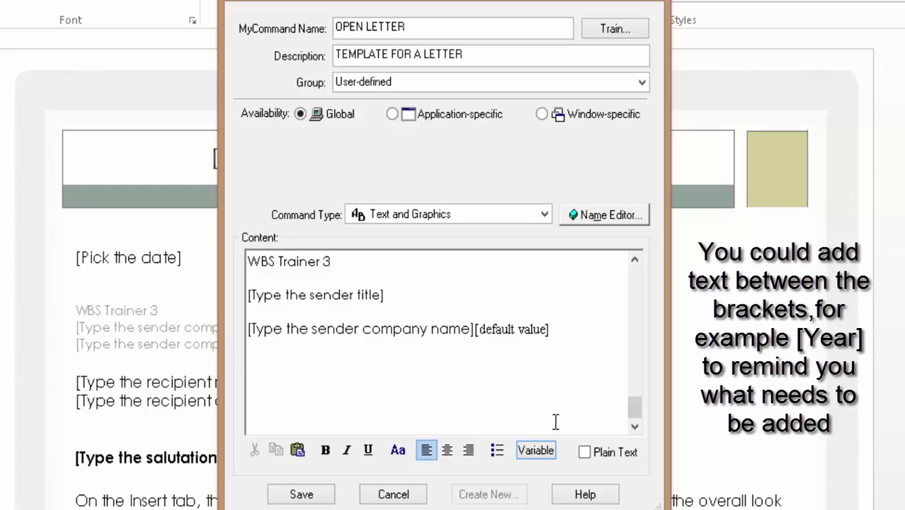
text(MY AGE)
click(536, 451)
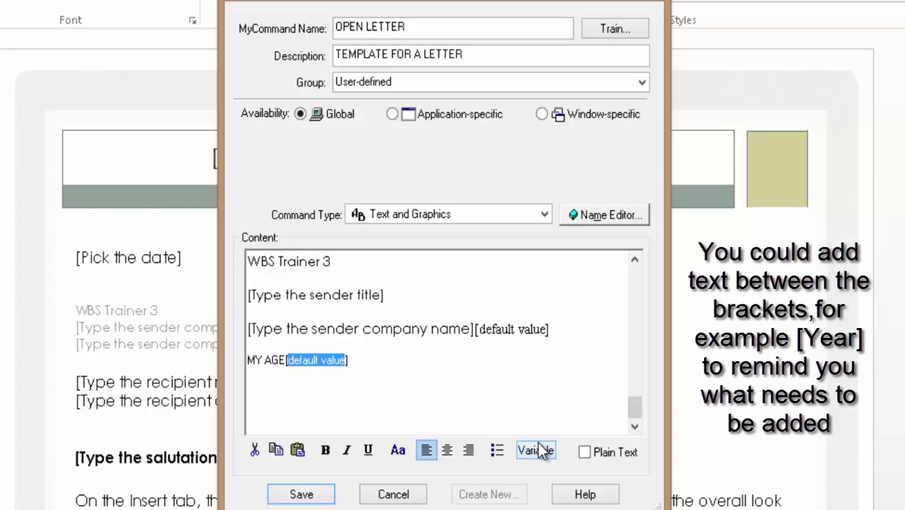
click(445, 375)
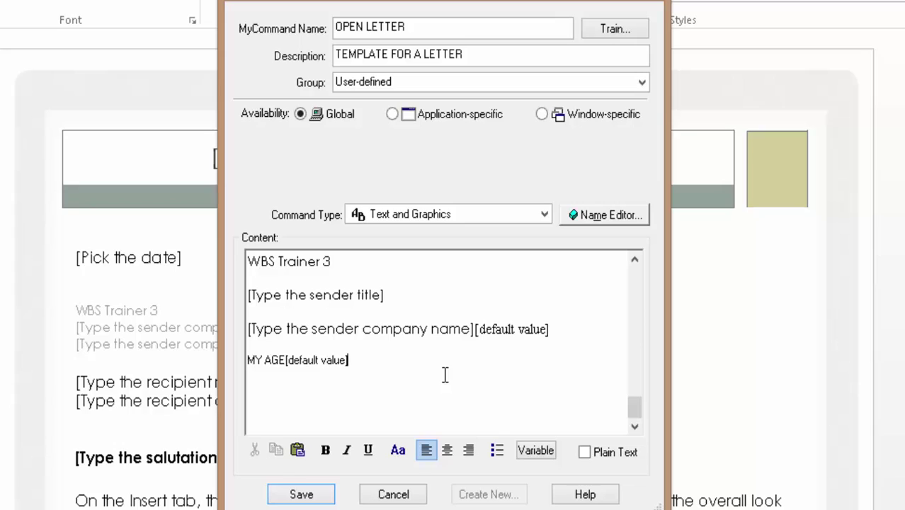
click(301, 494)
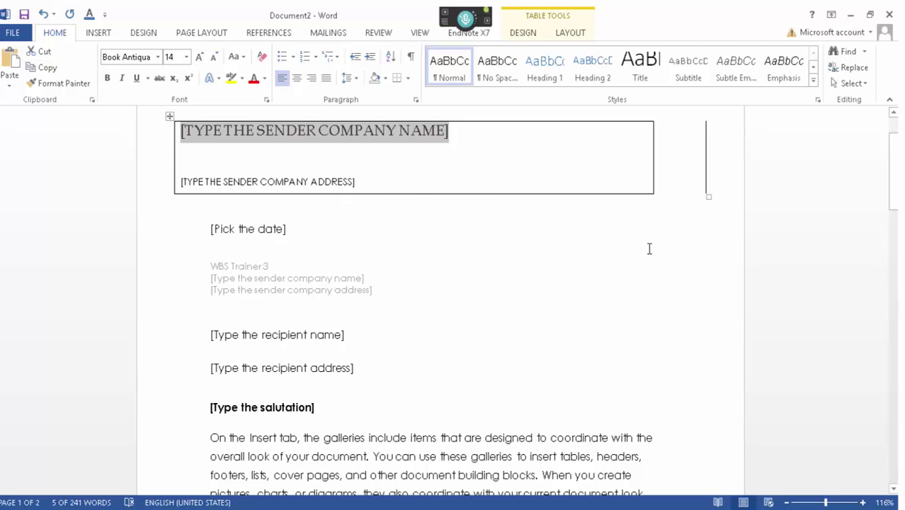
- Look through the inserted letter in Word down to the default value fields on its last page, and return to the start
scroll(650, 249, down, 1)
scroll(650, 249, down, 10)
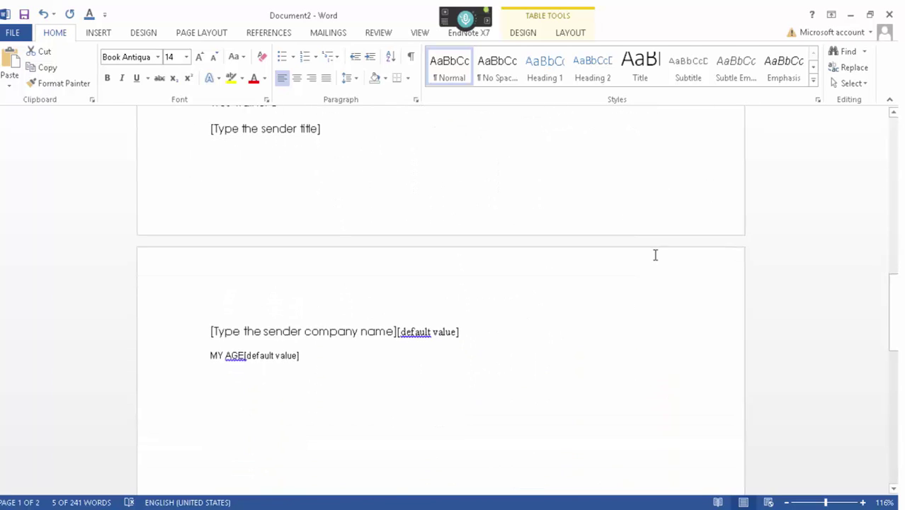
scroll(655, 255, down, 3)
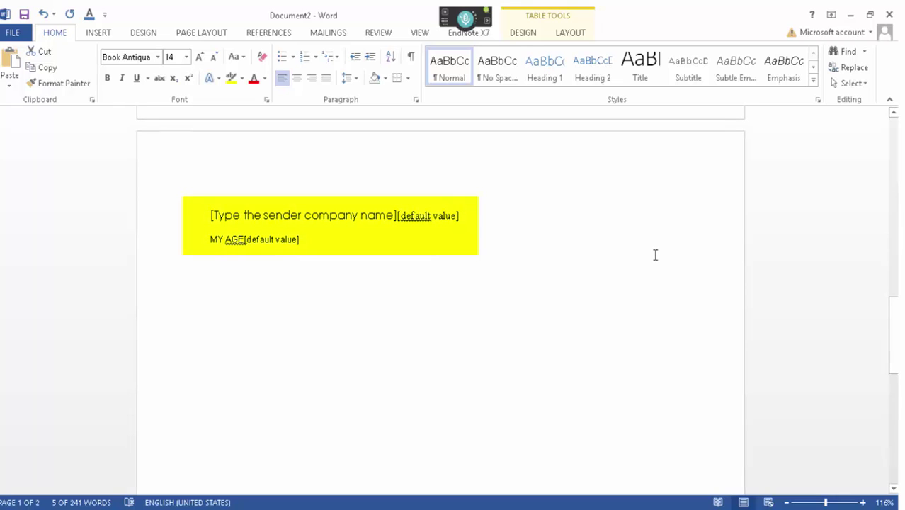
drag(894, 334, 888, 162)
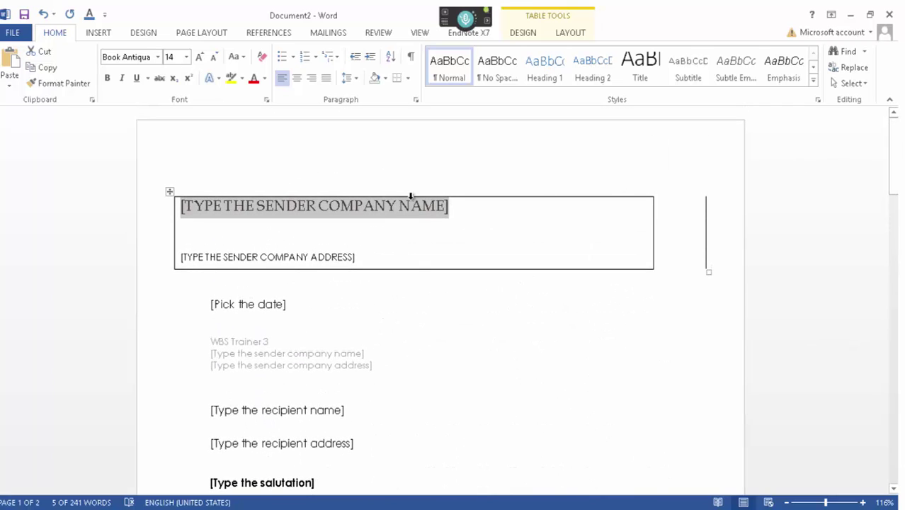
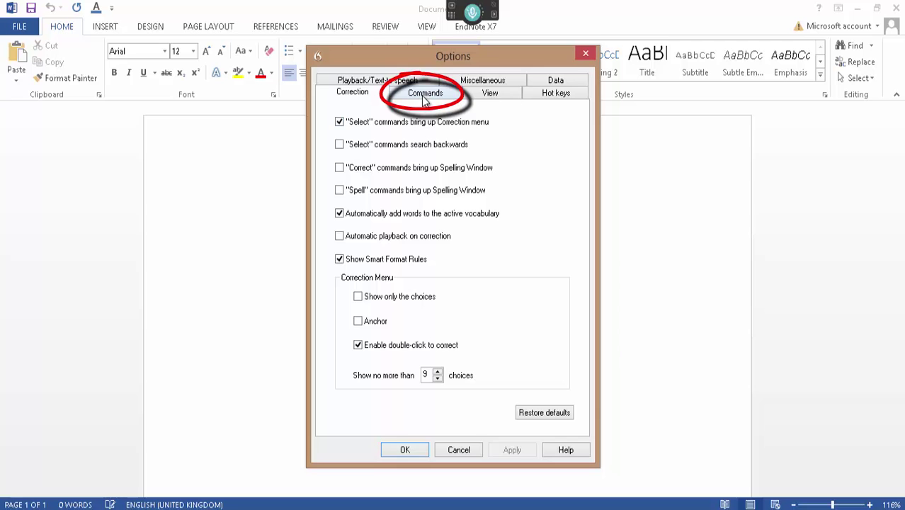
- Set the left variable delimiter to £ in Dragon's command options
click(423, 98)
click(436, 384)
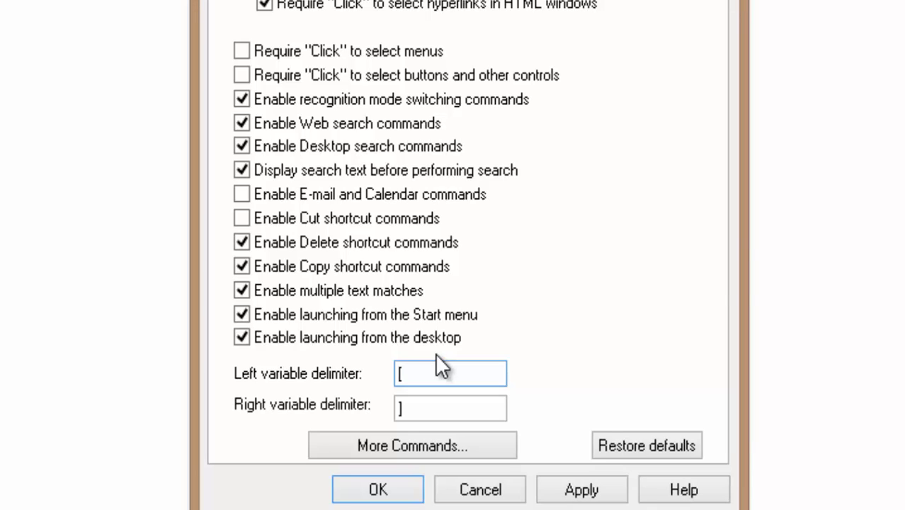
key(BackSpace)
text(£)
- Try to apply £ as the right variable delimiter as well
click(419, 409)
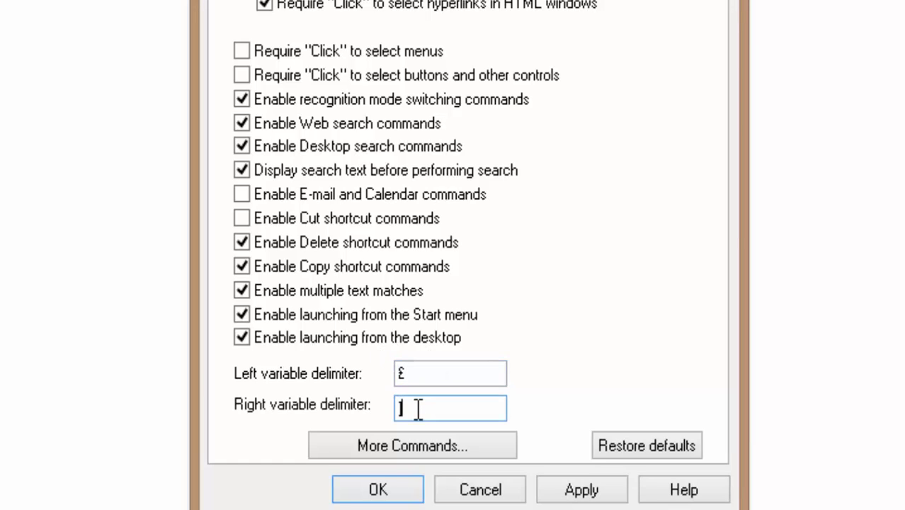
key(BackSpace)
text(£)
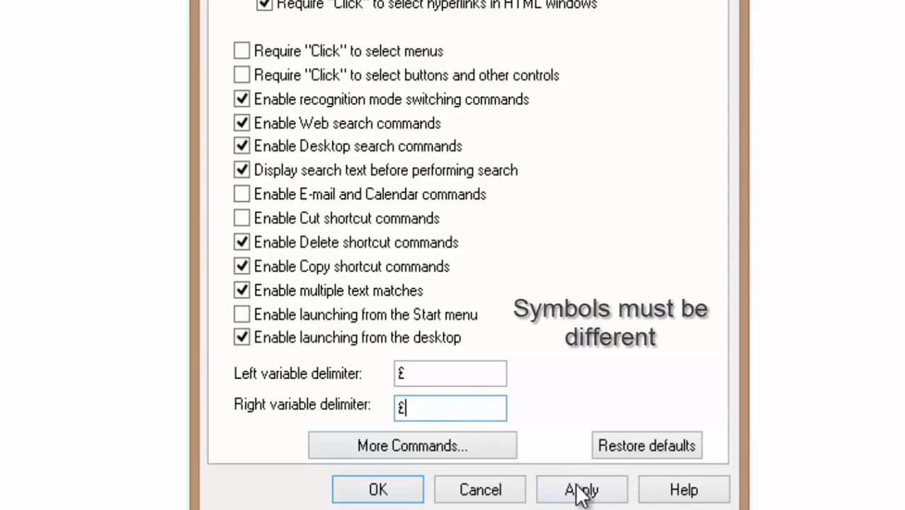
click(578, 491)
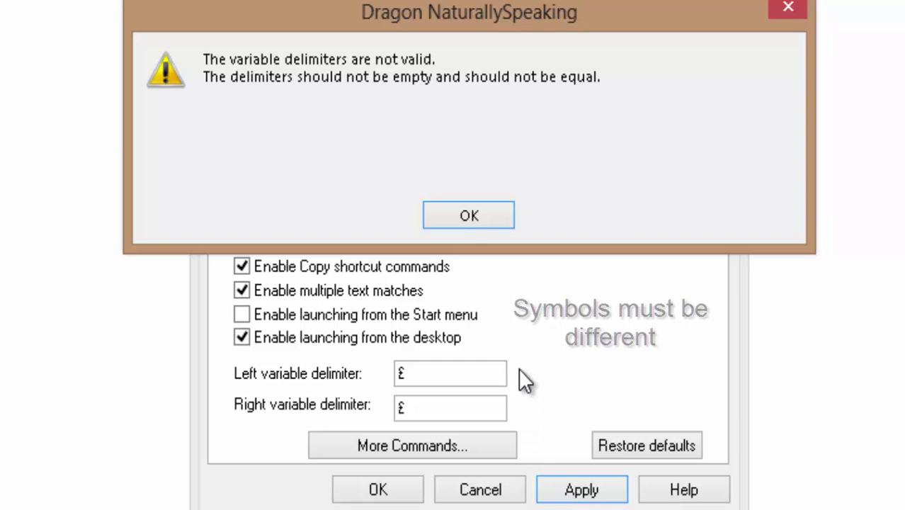
click(464, 216)
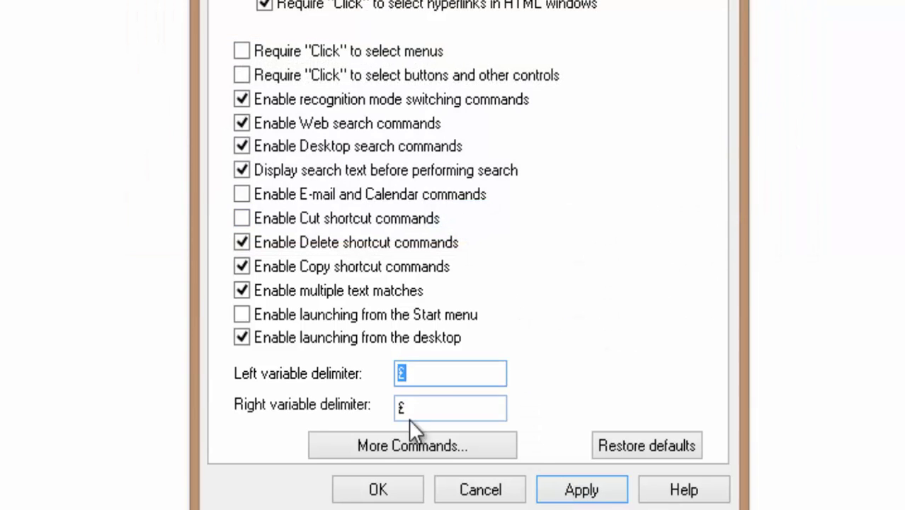
- Set the right variable delimiter to &, apply the change and close the options
click(413, 408)
key(BackSpace)
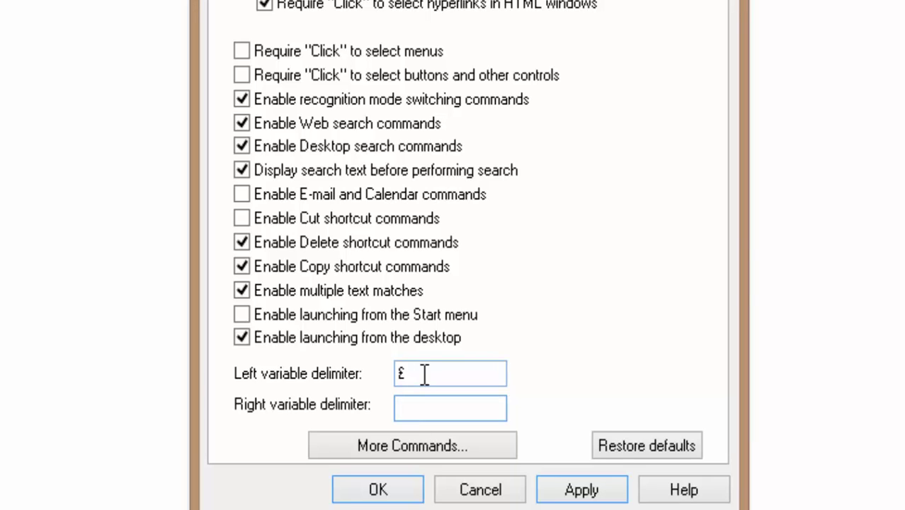
text(&)
click(560, 491)
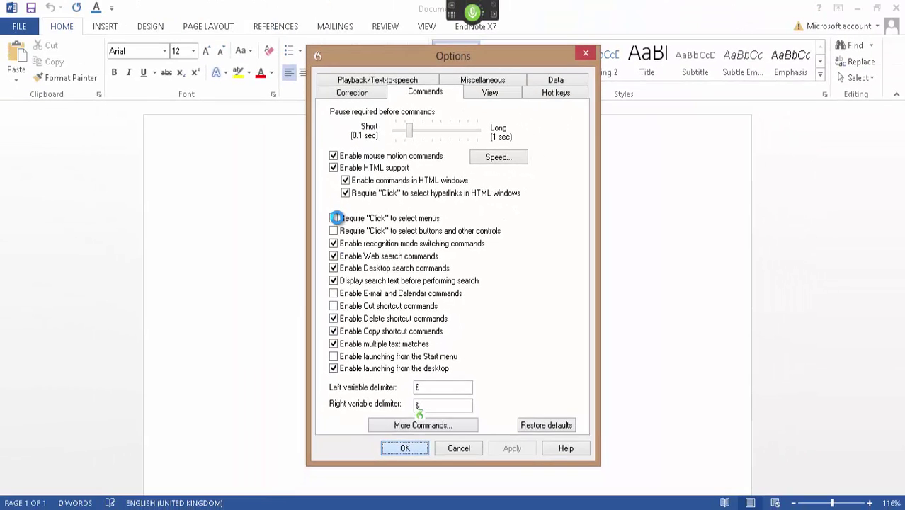
key(Return)
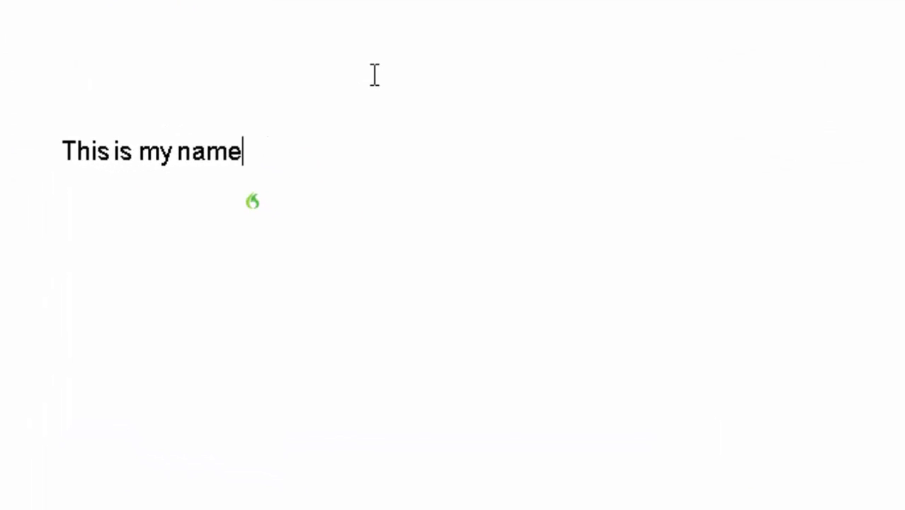
- Add the delimiters £ & after "This is my name" and "this is my address" in the Word document
text(£ &)
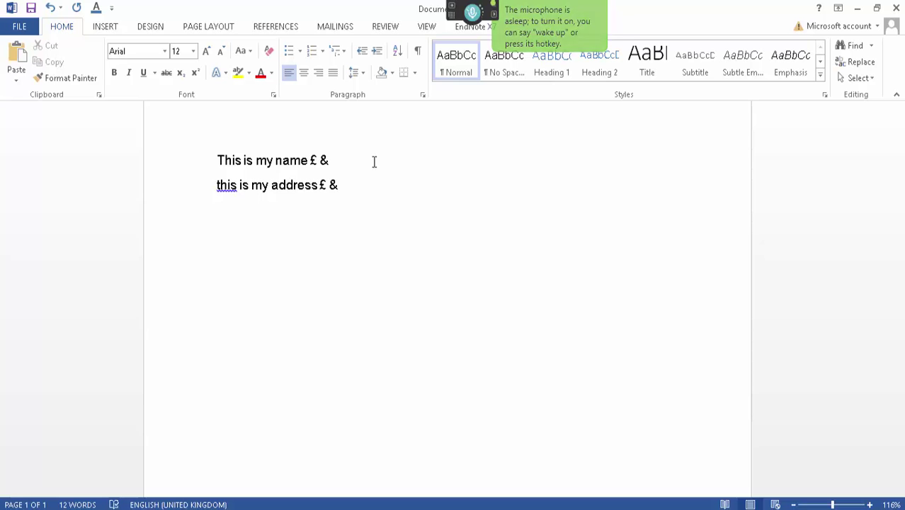
- Check the left and right variable delimiters in Dragon's command options, and close the options
mouse_move(433, 10)
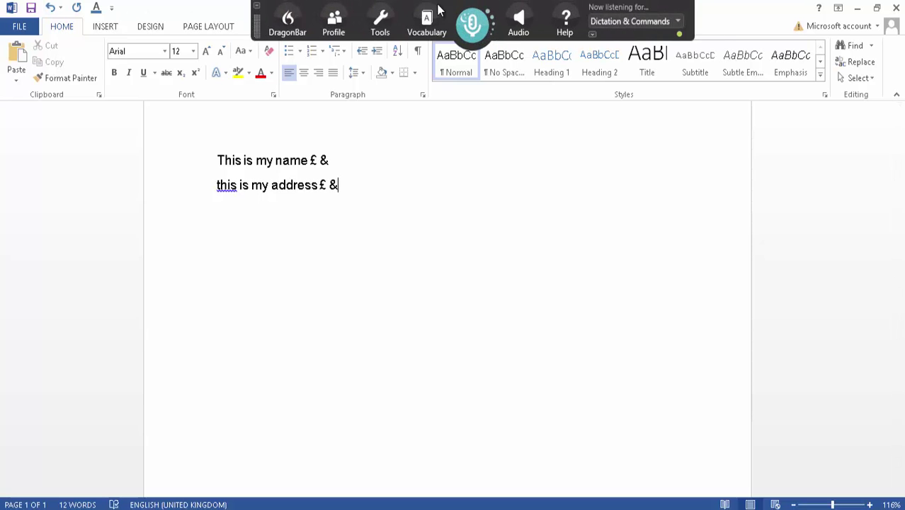
click(380, 21)
click(406, 201)
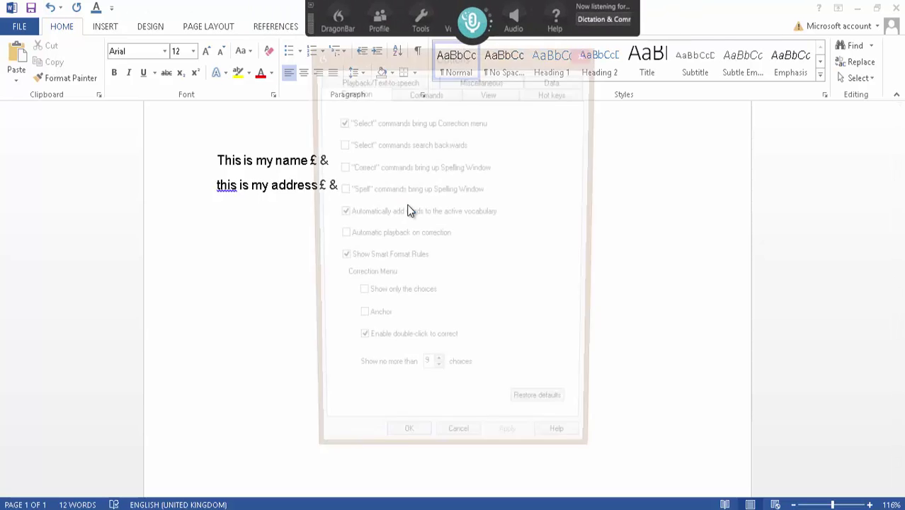
click(421, 94)
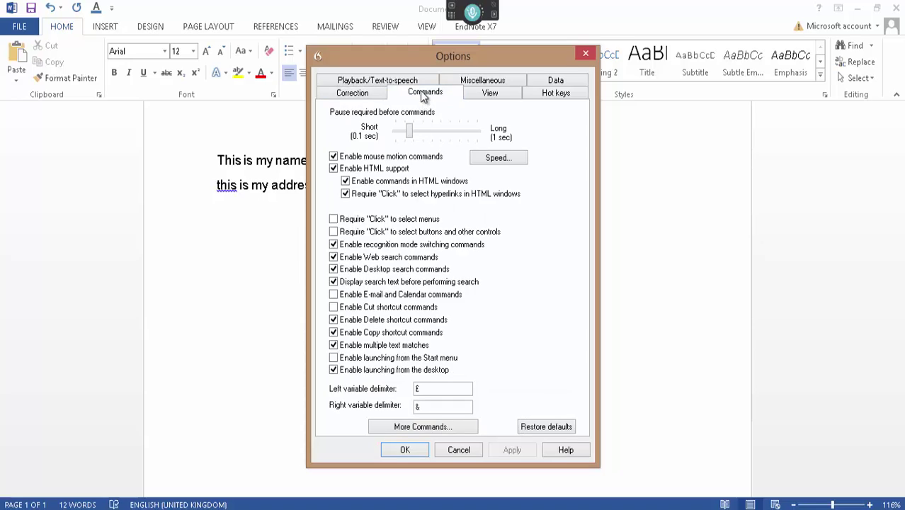
drag(422, 60, 525, 64)
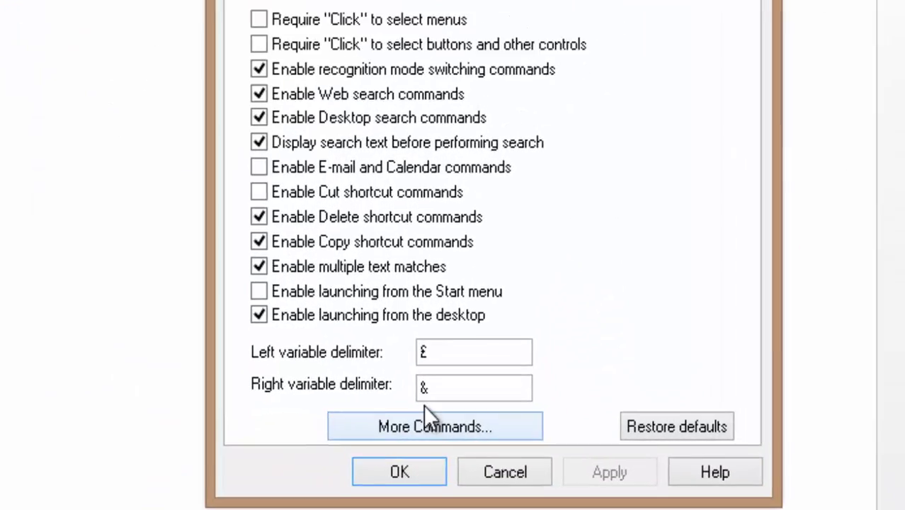
click(521, 408)
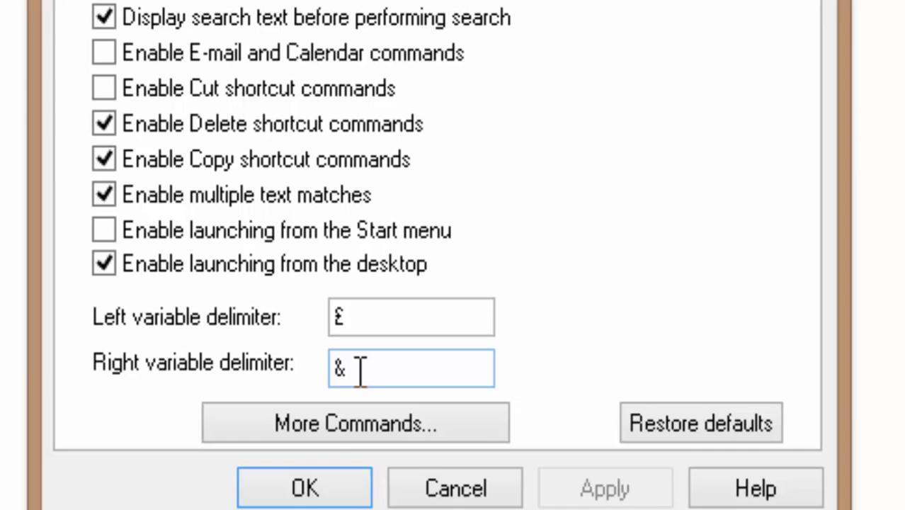
click(307, 485)
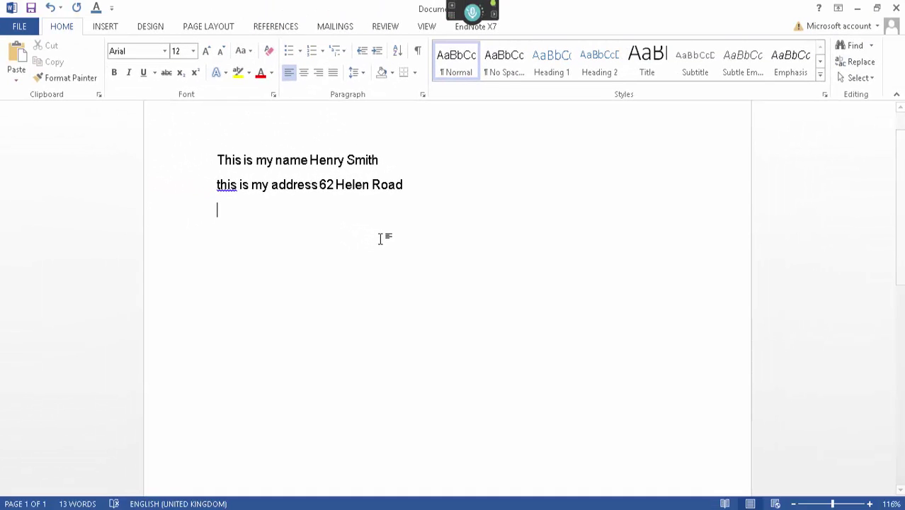
- Open Dragon's Command Browser, and find and select the OPEN LETTER command among the Global Commands
mouse_move(471, 11)
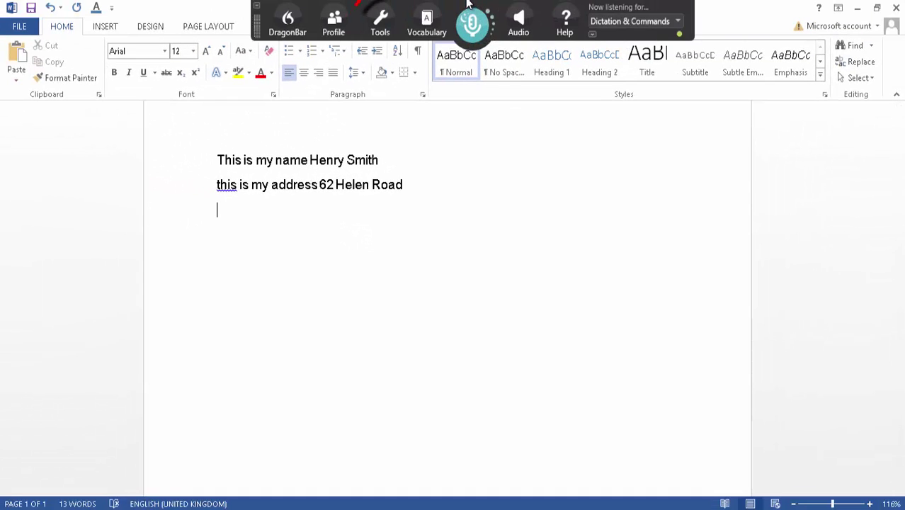
click(381, 16)
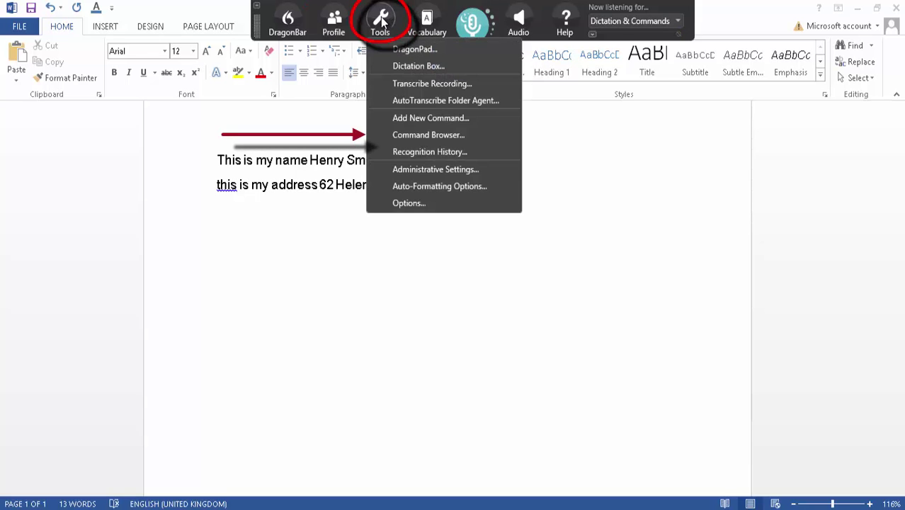
click(419, 134)
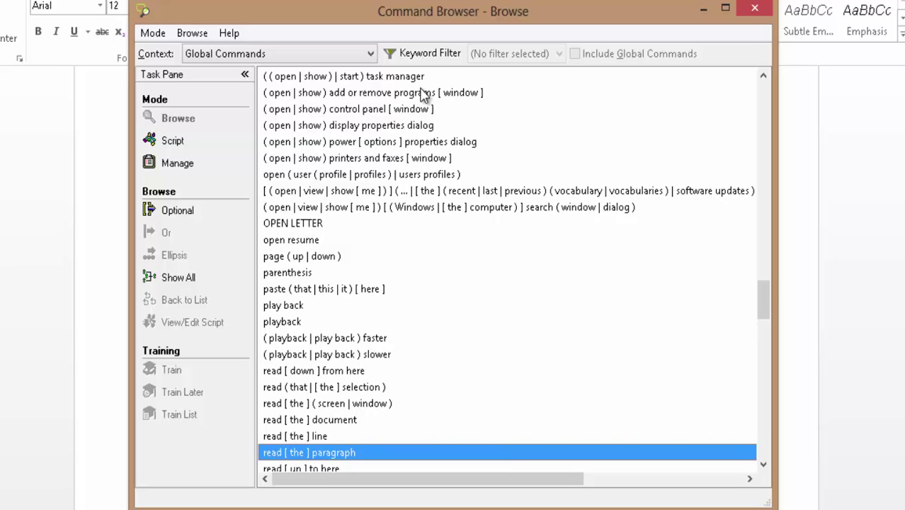
click(256, 54)
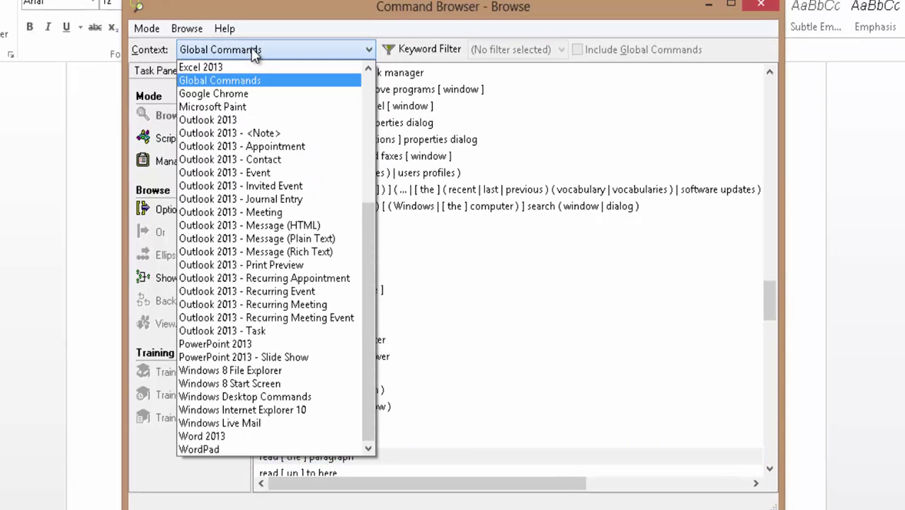
click(252, 51)
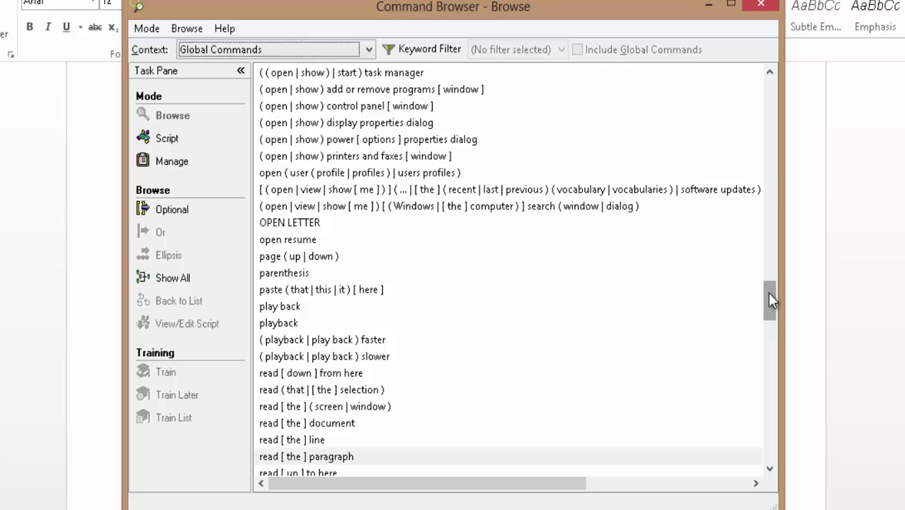
drag(769, 294, 762, 276)
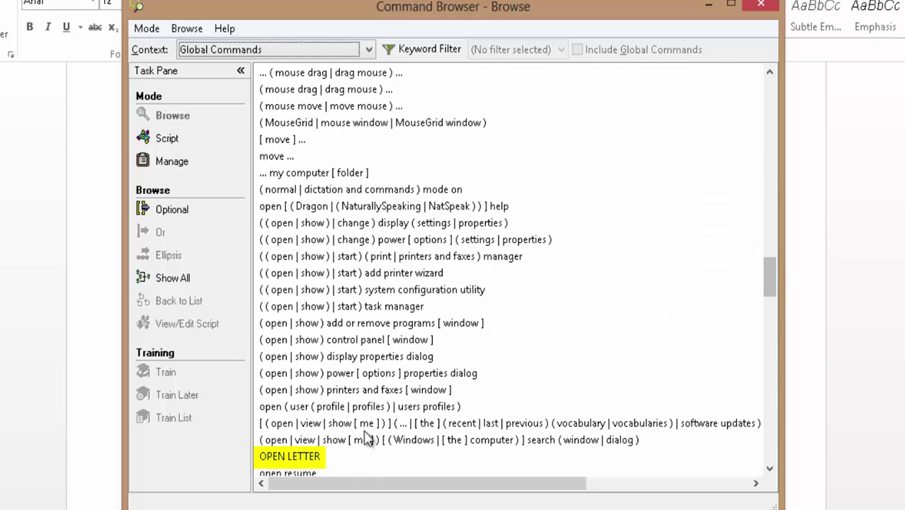
click(310, 459)
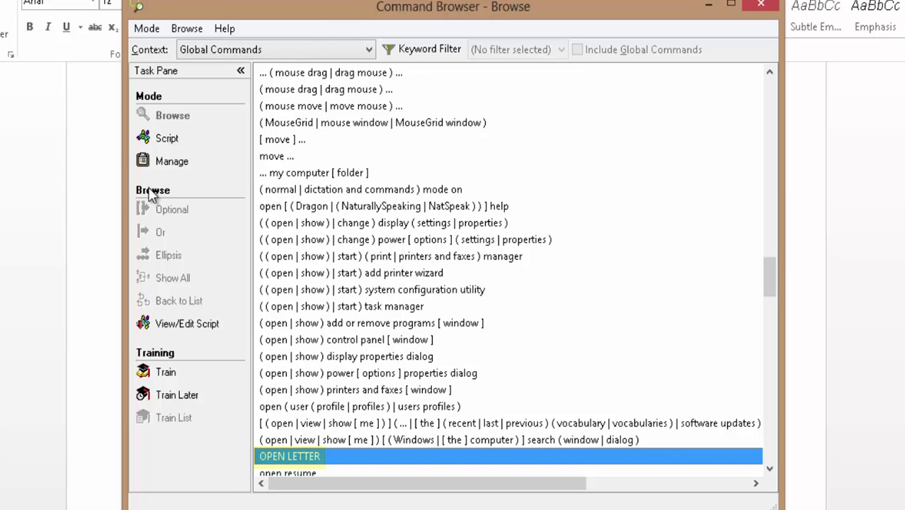
- Show the OPEN LETTER command among the scripts and look at the actions available for it
click(181, 323)
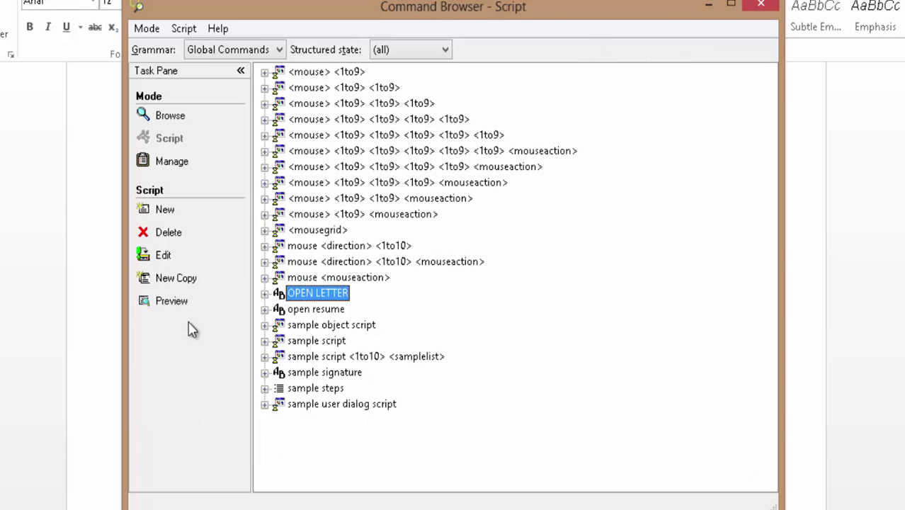
right_click(300, 295)
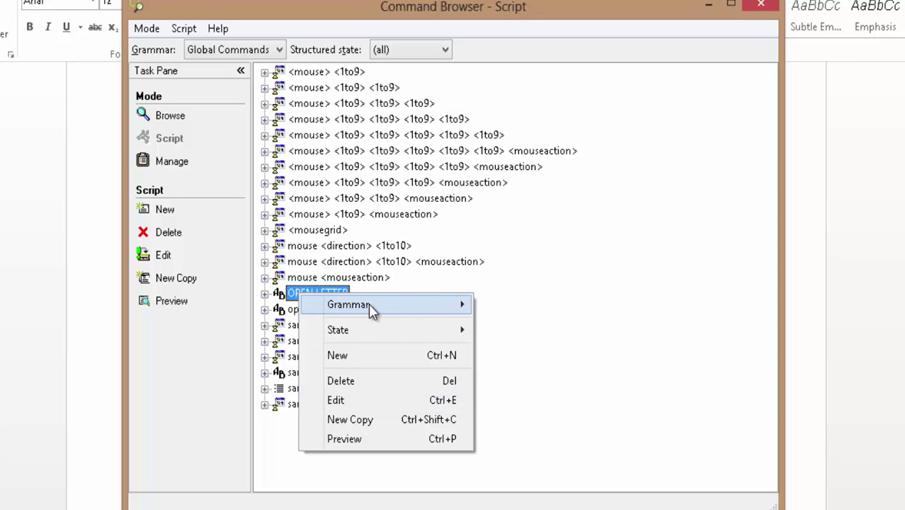
click(263, 300)
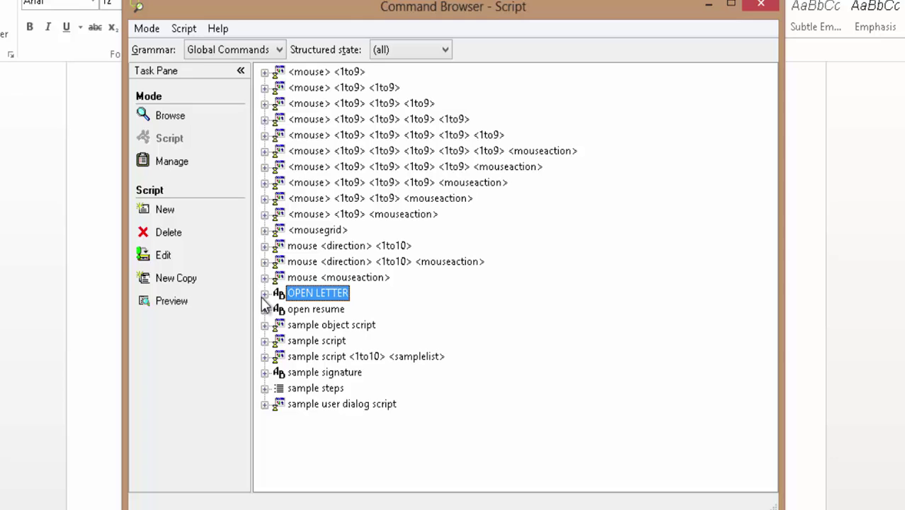
- Try a keyword filter on the browsable commands by adding the word OPEN and choosing LETTER, and cancel the filter
click(160, 122)
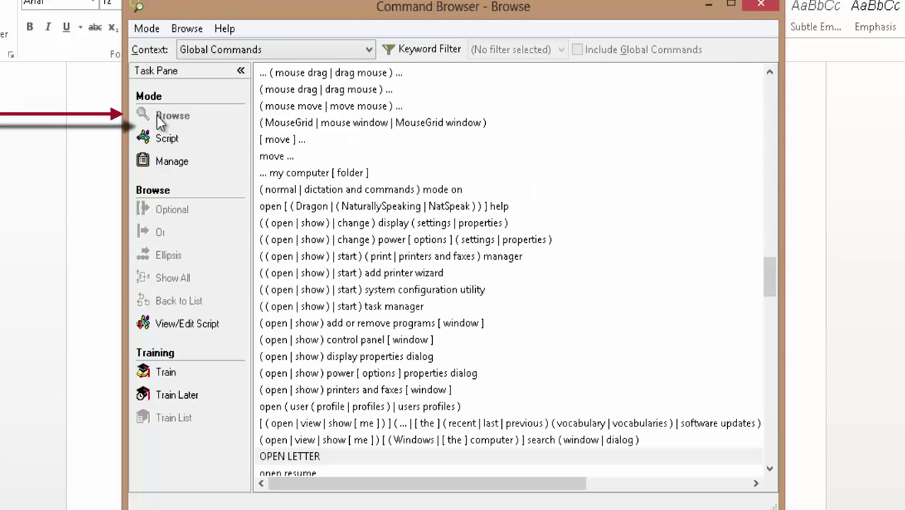
click(423, 51)
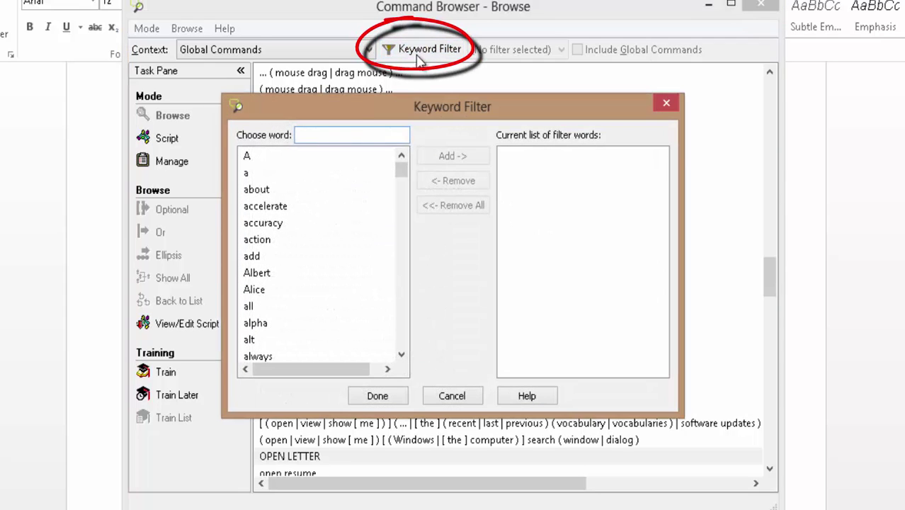
text(op)
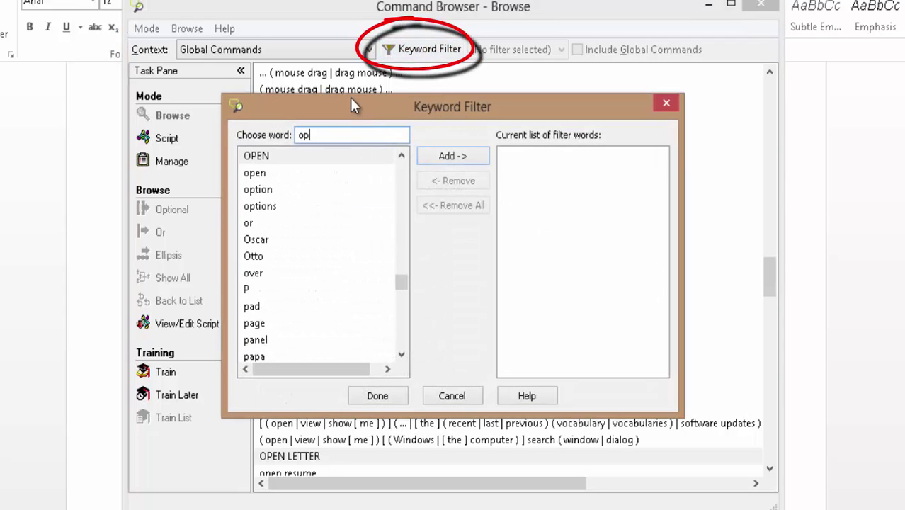
text(en)
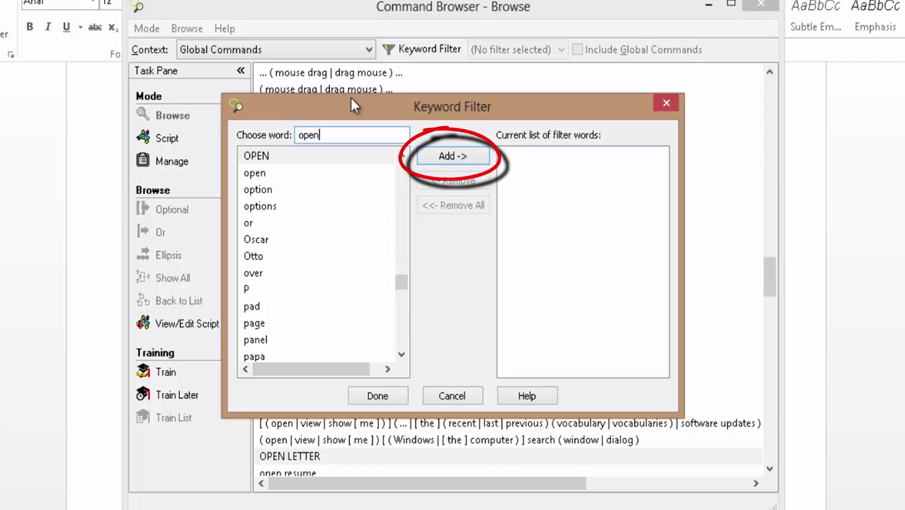
key(Return)
text(l)
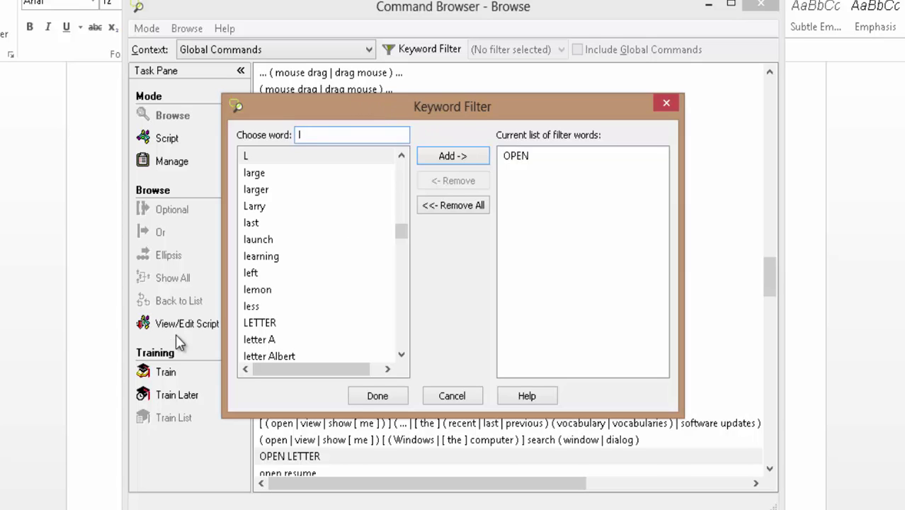
click(255, 323)
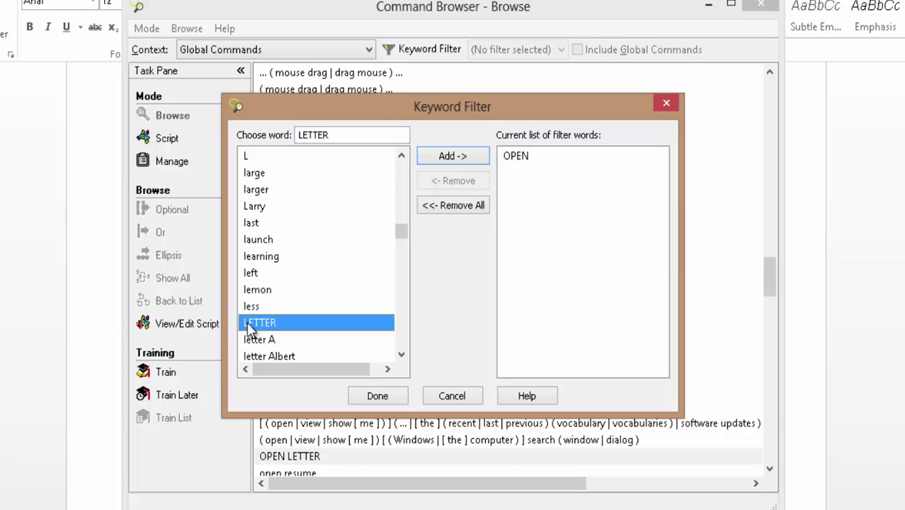
click(453, 397)
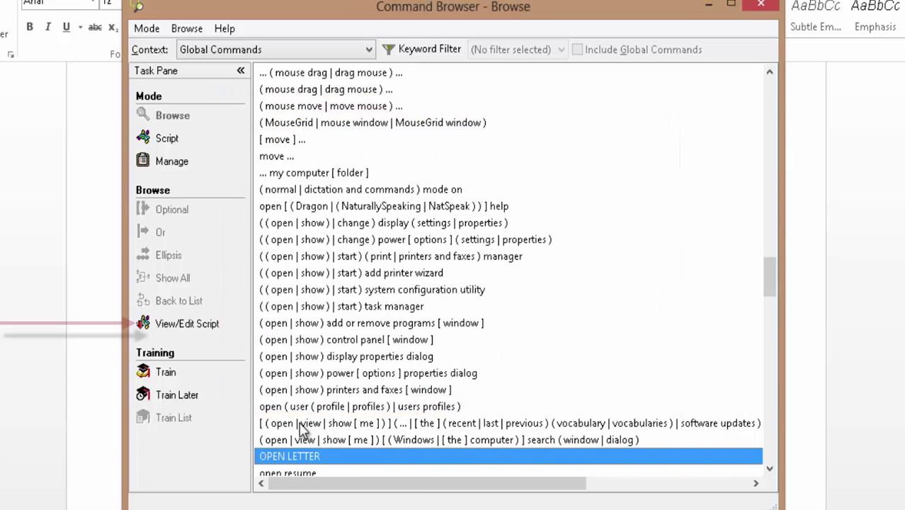
- Show the script of the OPEN LETTER command and delete that command from the Global Commands
click(173, 326)
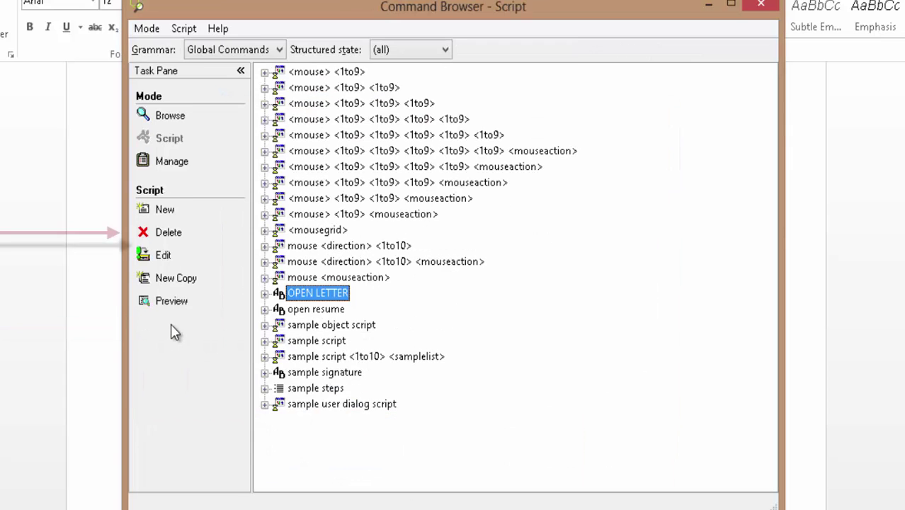
click(168, 234)
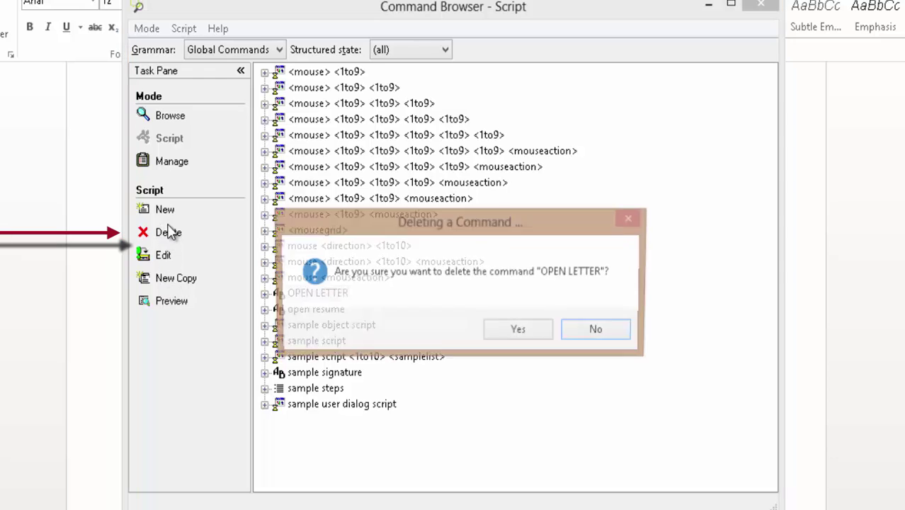
click(520, 333)
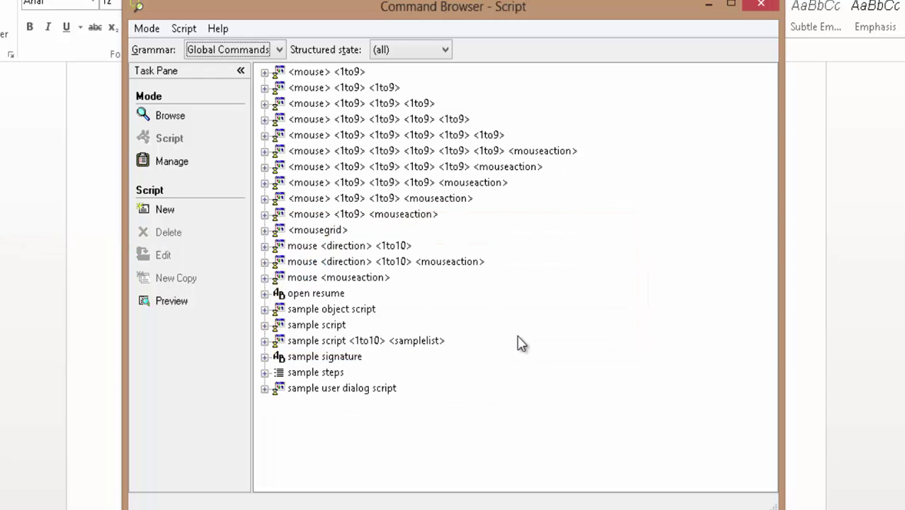